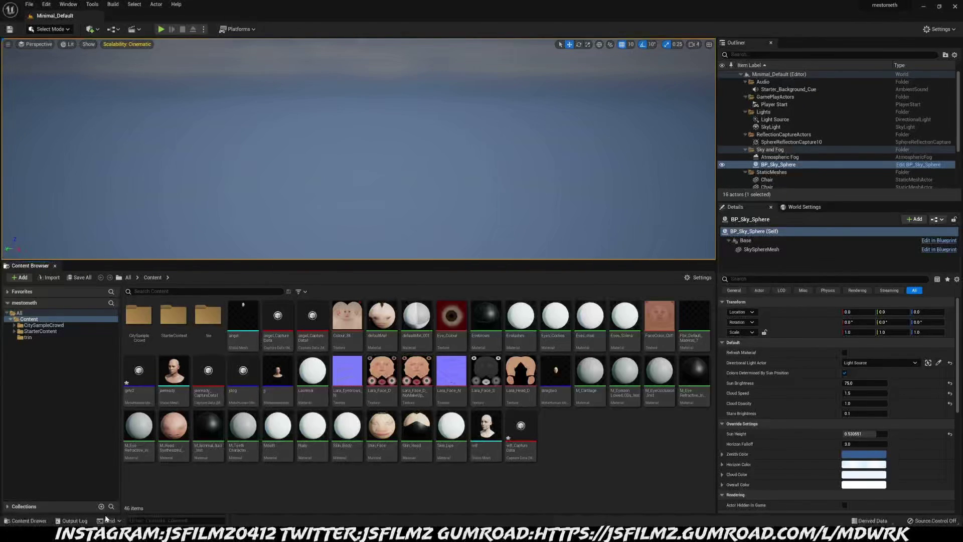
Review the Quick Start passage on ears and nostrils, then inspect the wtf head mesh
key(alt+Tab)
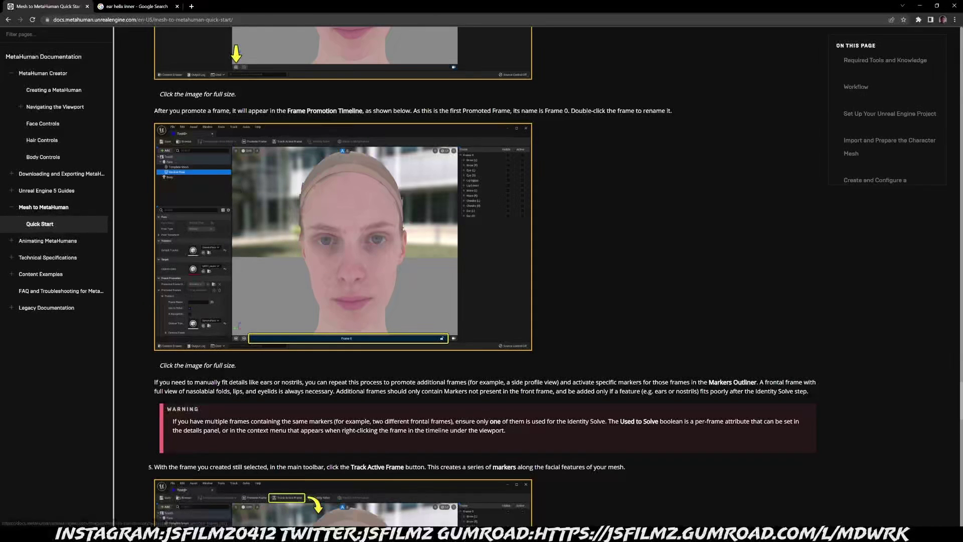
drag(154, 382, 708, 382)
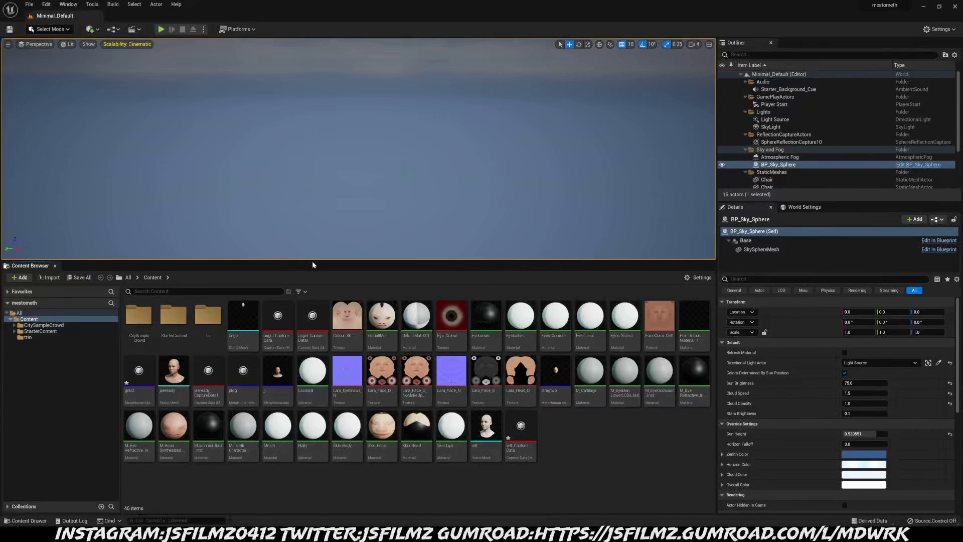
mouse_move(440, 310)
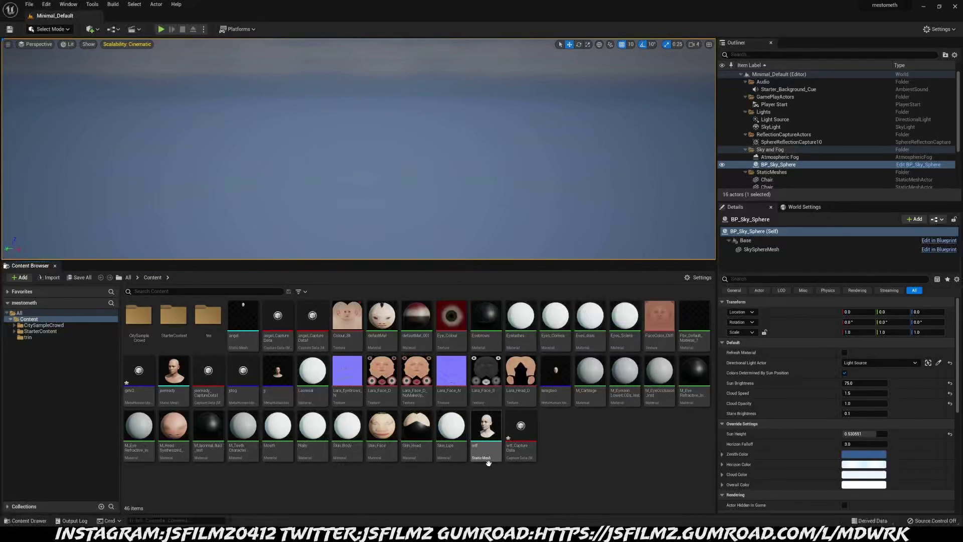
mouse_move(490, 462)
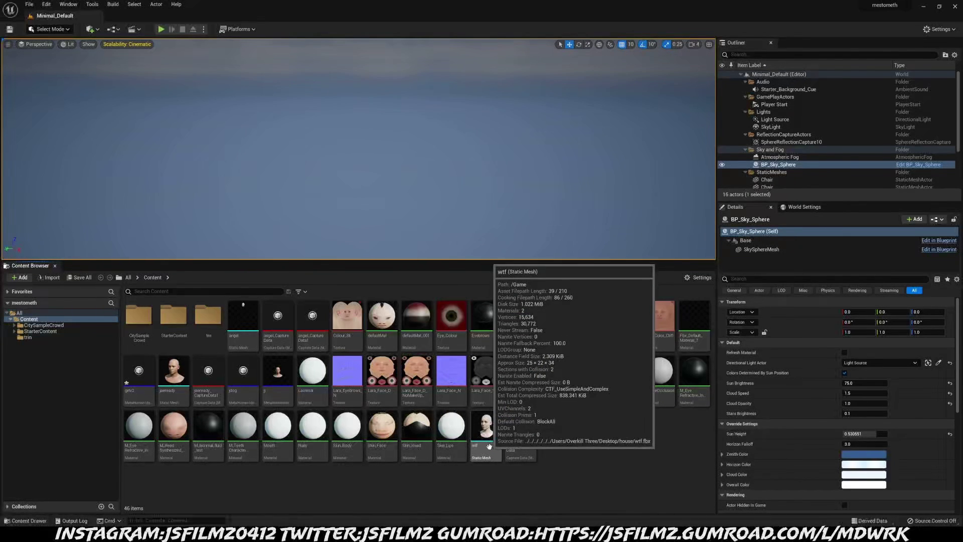
double_click(489, 459)
key(f)
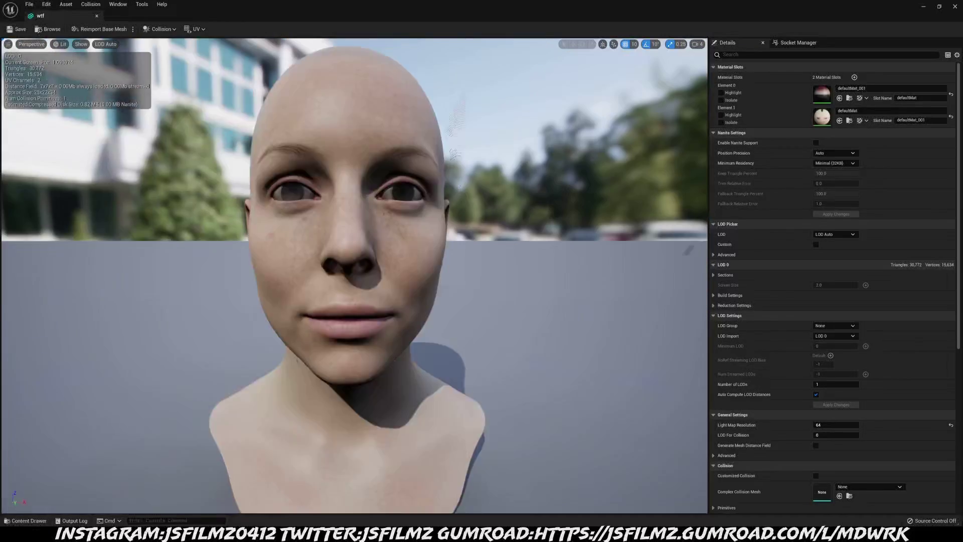
mouse_move(442, 250)
mouse_down()
mouse_move(422, 250)
mouse_move(441, 249)
mouse_up()
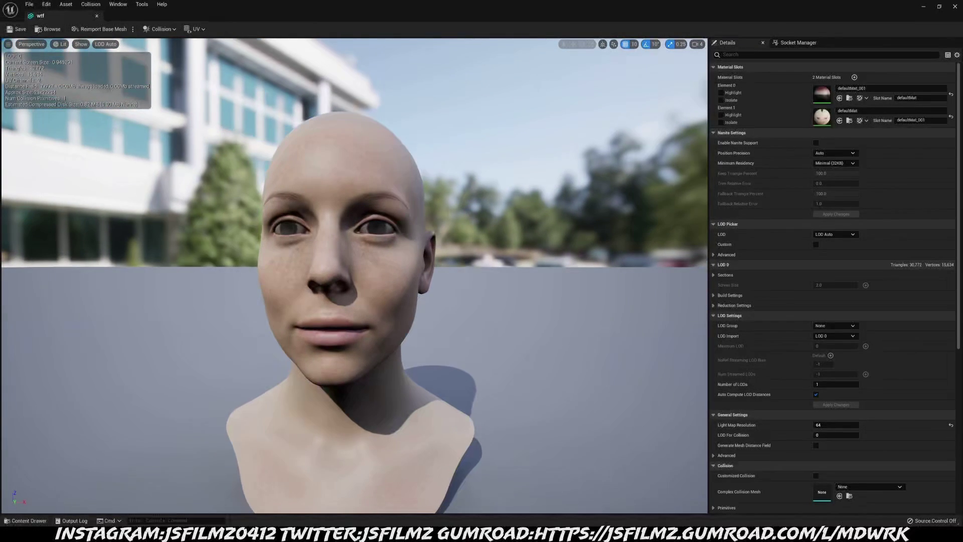
Create a new MetaHuman Identity asset named twf2
click(924, 7)
click(22, 278)
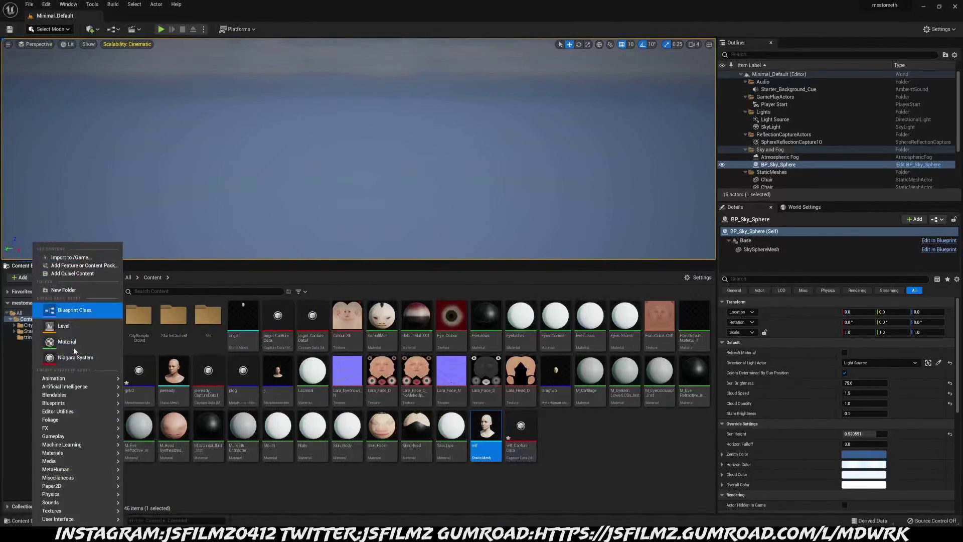
mouse_move(78, 470)
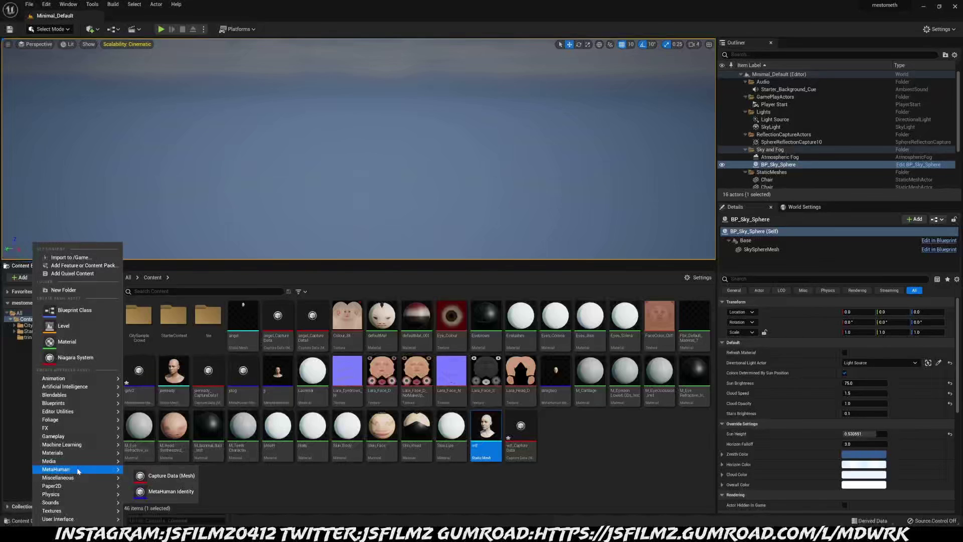
click(170, 492)
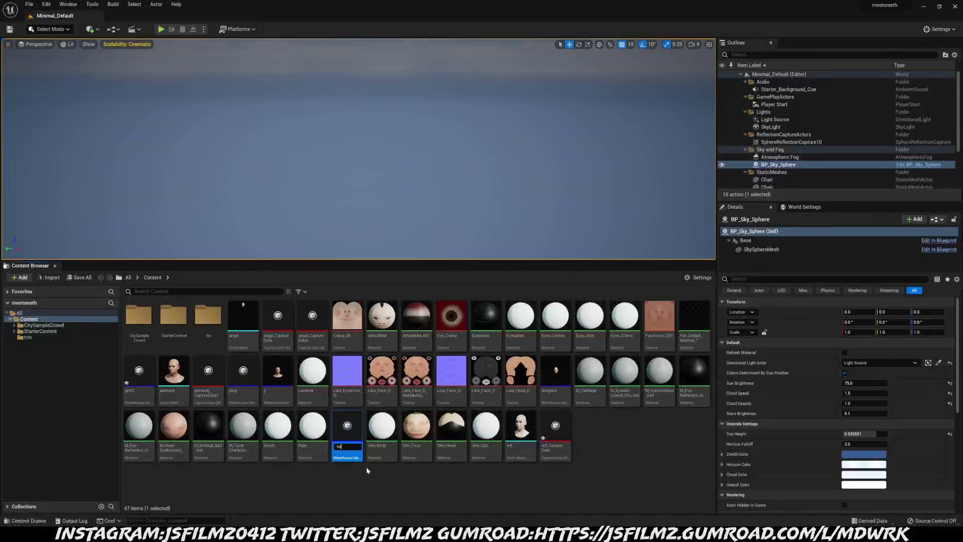
text(twf2)
key(Return)
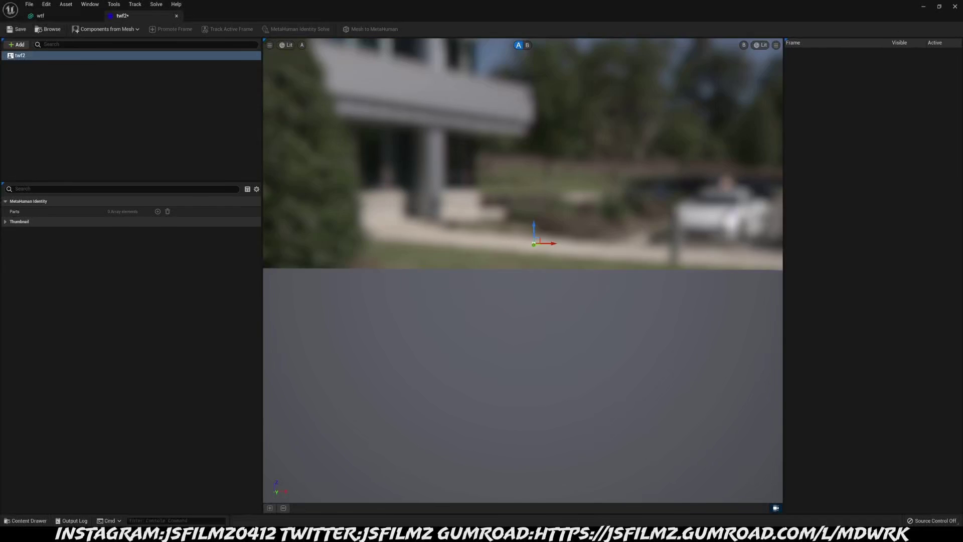
Build Face and Body components from the wtf mesh and view the head in Unlit mode
click(106, 29)
text(wtf)
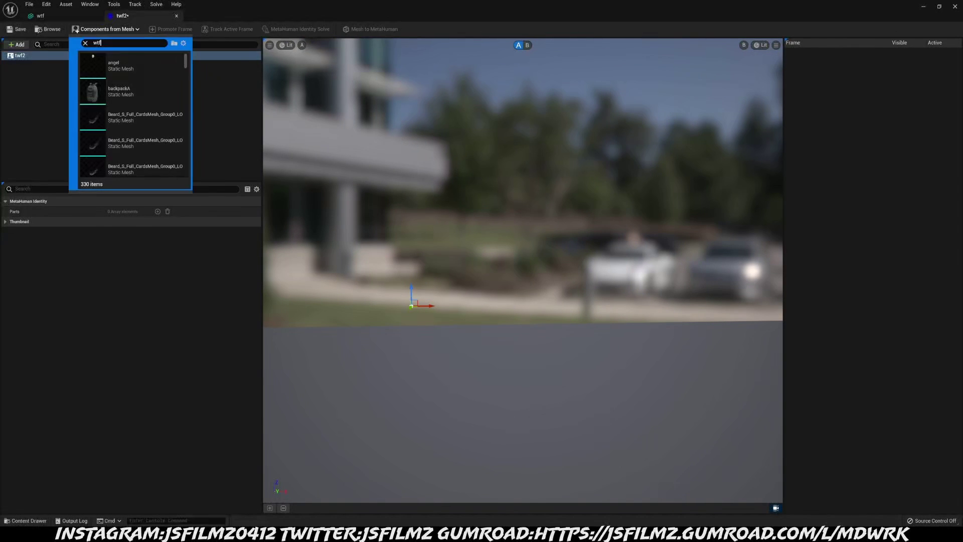
click(120, 68)
right_drag(553, 355, 559, 407)
right_drag(555, 329, 549, 426)
click(289, 46)
click(304, 73)
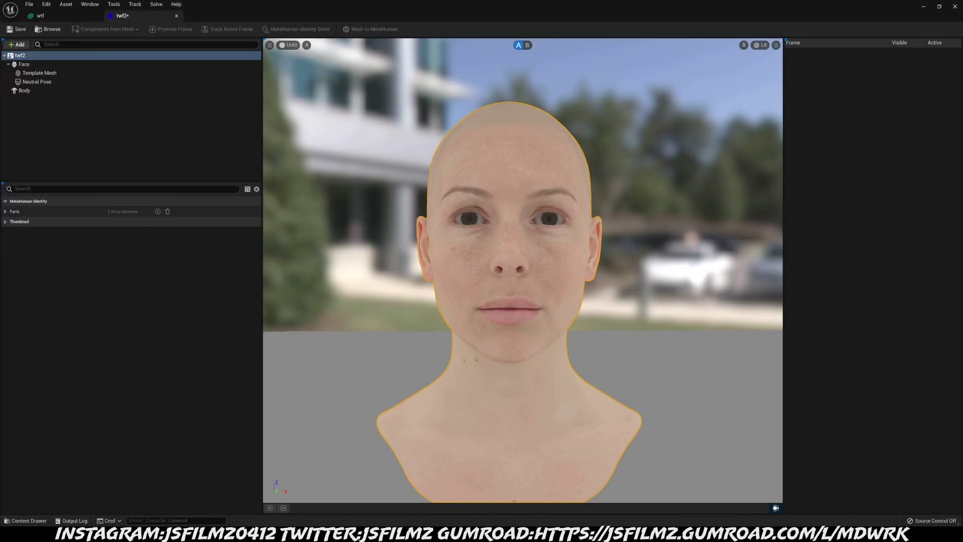
On the Neutral Pose, promote Frame 0, run Track Markers (Current Frame), then Lock Camera
click(37, 82)
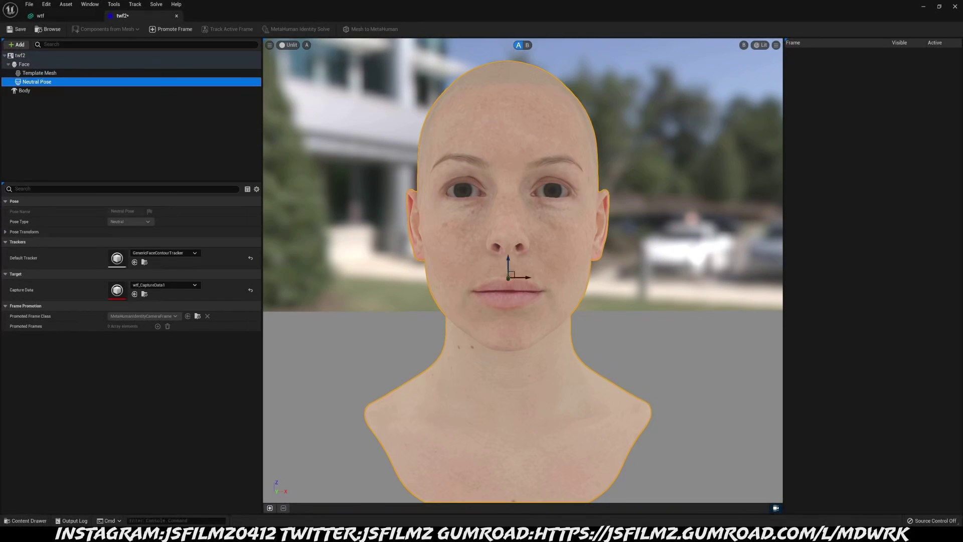
click(270, 508)
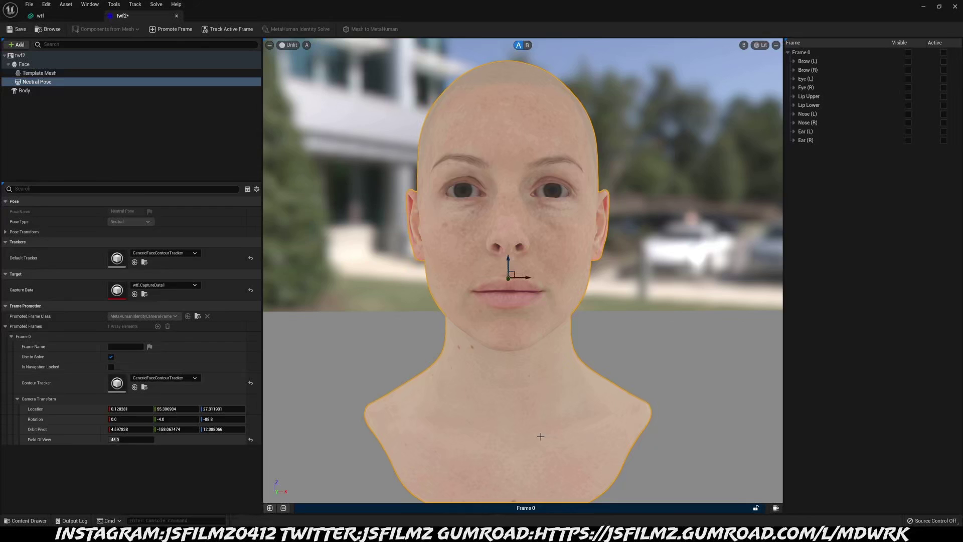
right_click(509, 510)
click(561, 469)
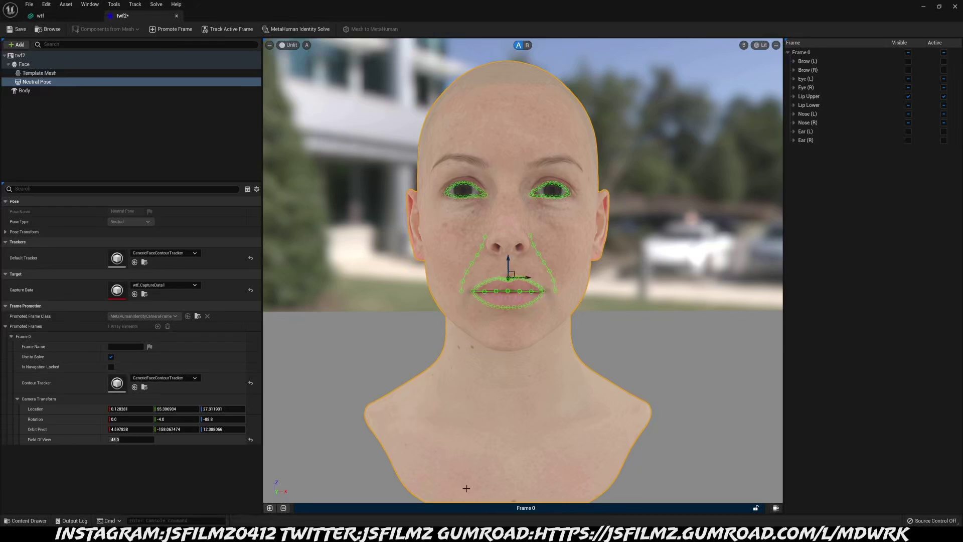
right_click(466, 509)
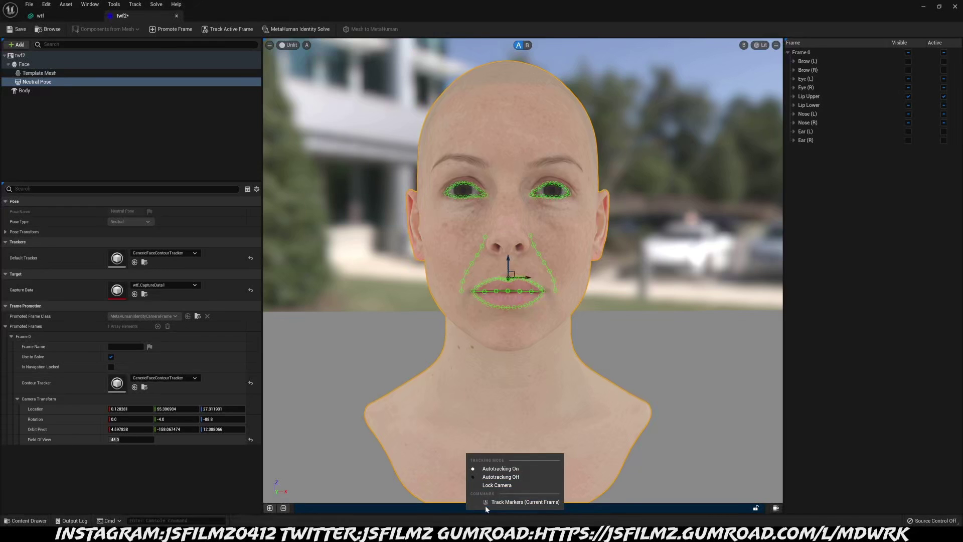
click(489, 485)
Expand Nose (R) in the Frame markers outliner and tick Visible for Nostril (R)
scroll(599, 415, down, 5)
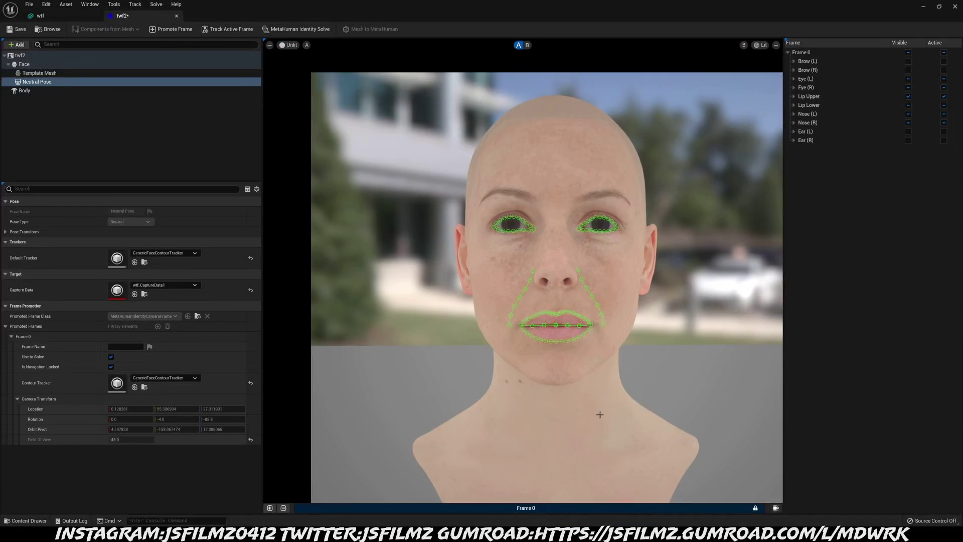
scroll(576, 405, up, 1)
scroll(576, 406, up, 5)
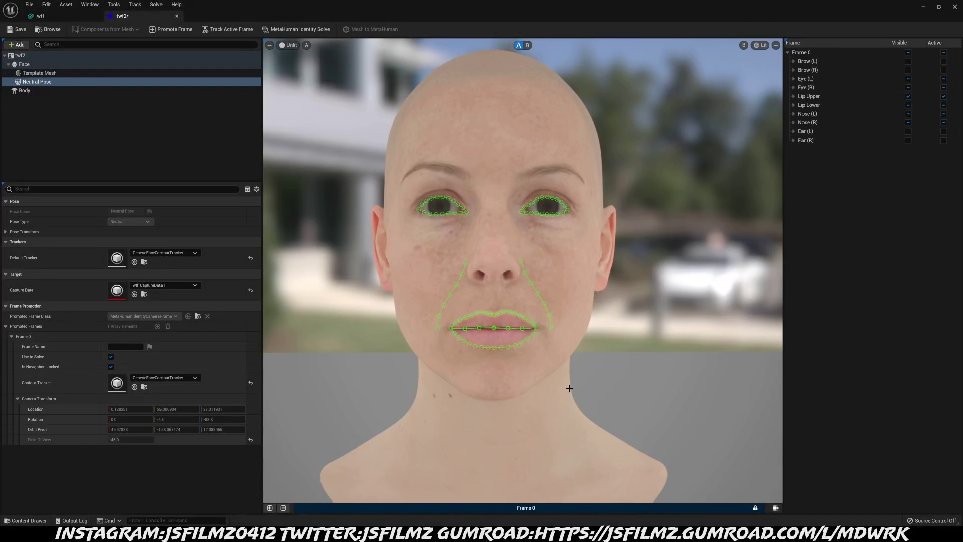
scroll(580, 358, down, 1)
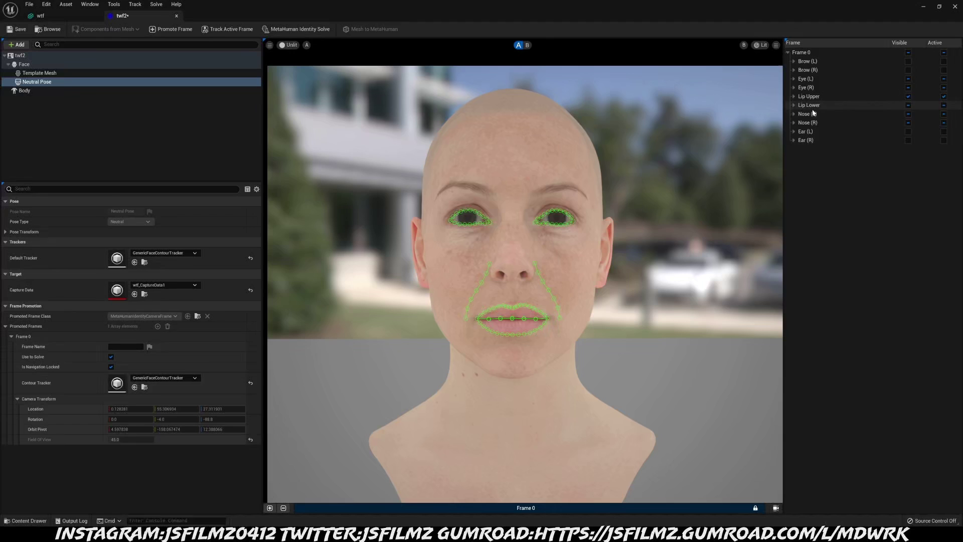
click(793, 123)
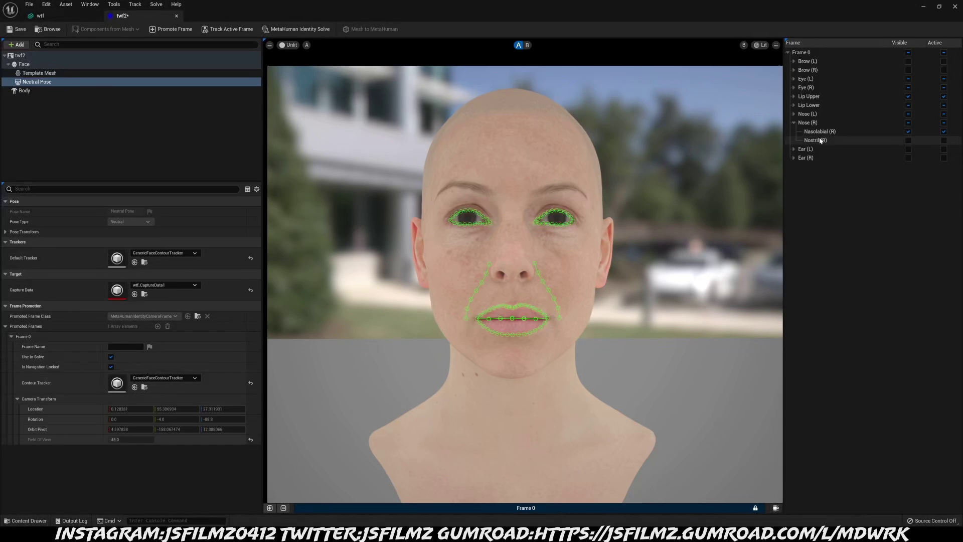
click(908, 141)
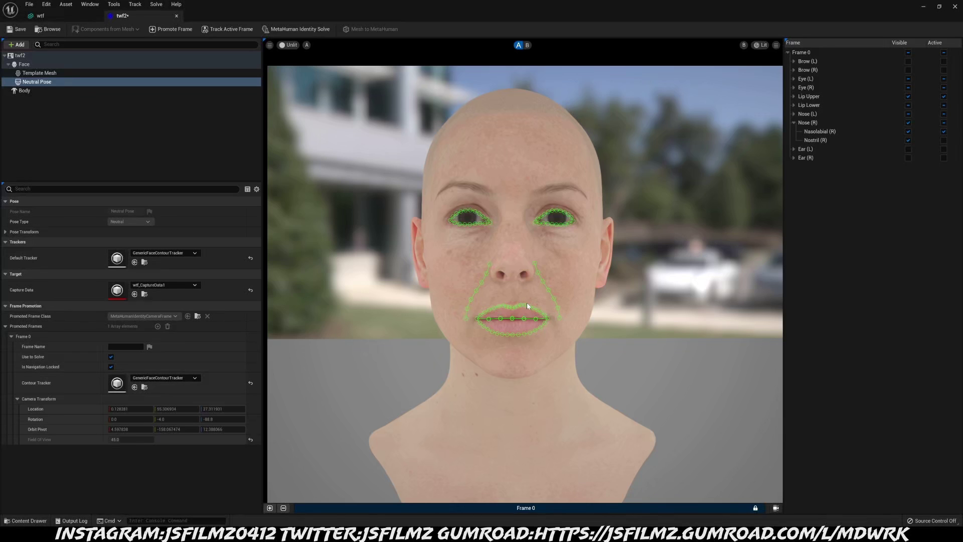
scroll(547, 318, down, 5)
scroll(547, 318, down, 5)
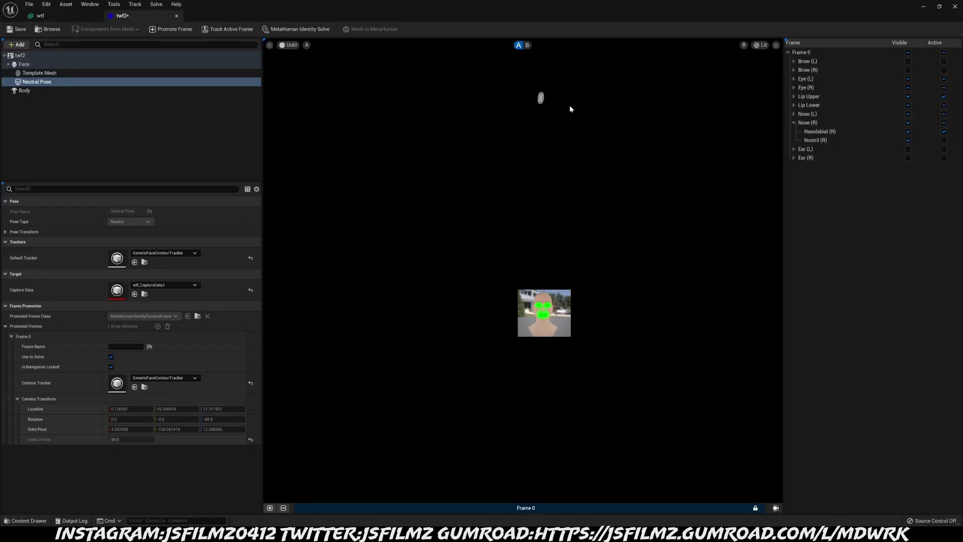
Select the Nostril (R) curve, drag it toward the face and zoom in
click(818, 140)
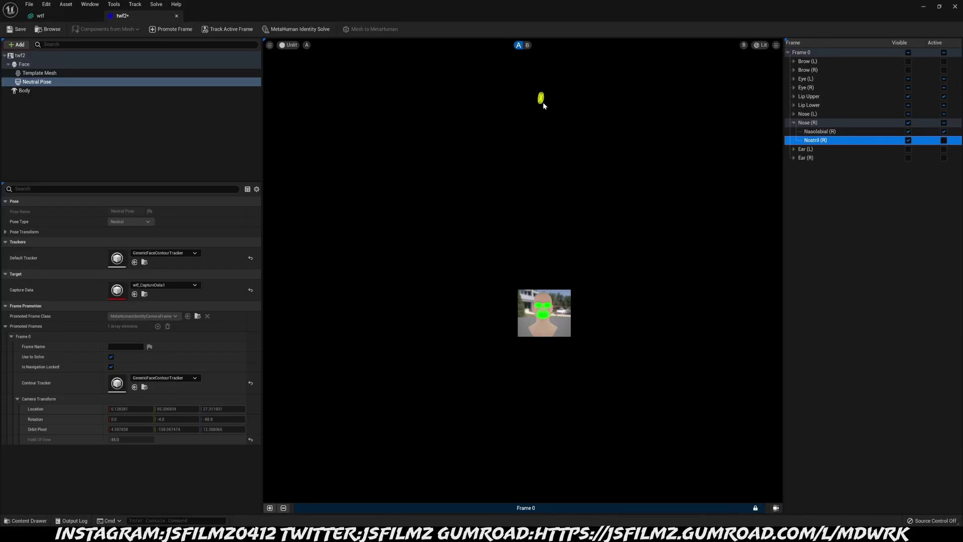
drag(542, 99, 533, 311)
scroll(534, 312, up, 6)
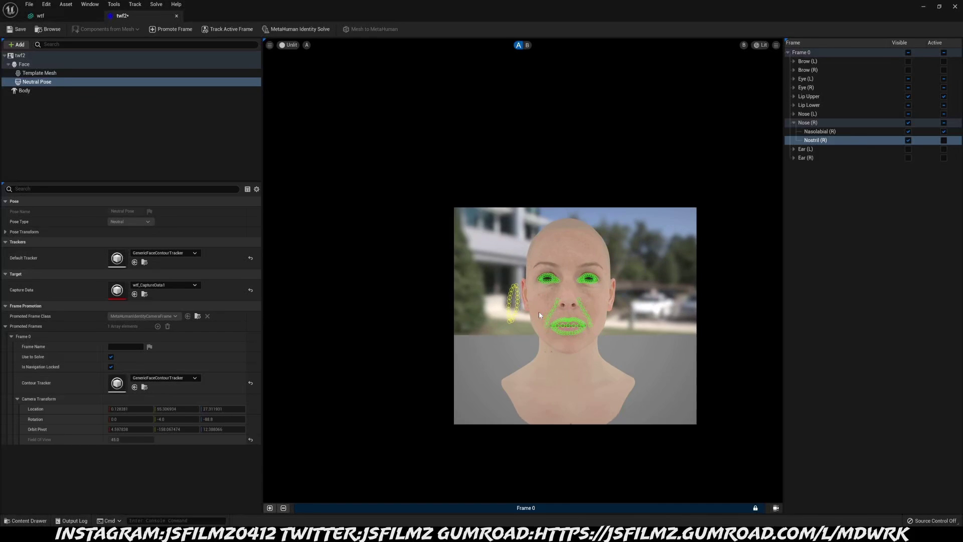
scroll(547, 311, up, 3)
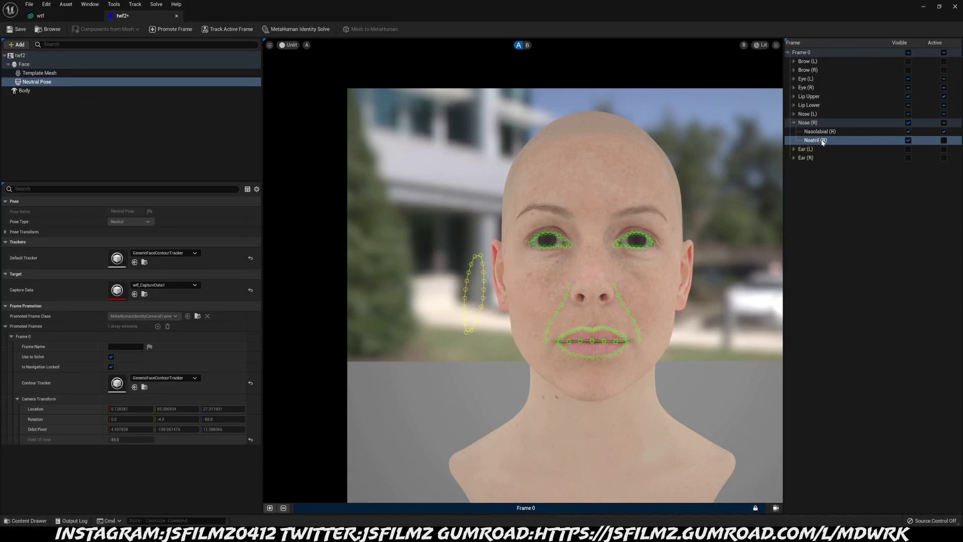
click(824, 142)
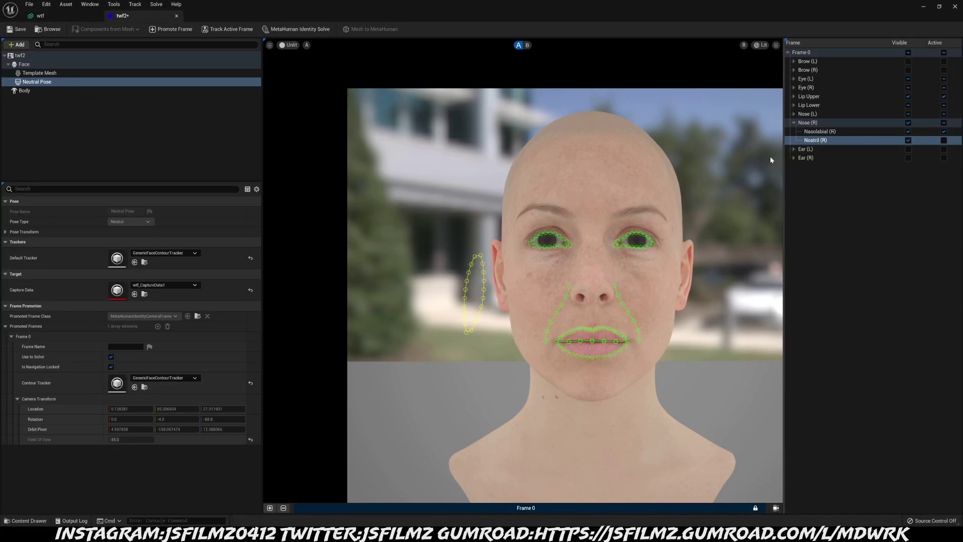
scroll(539, 290, up, 2)
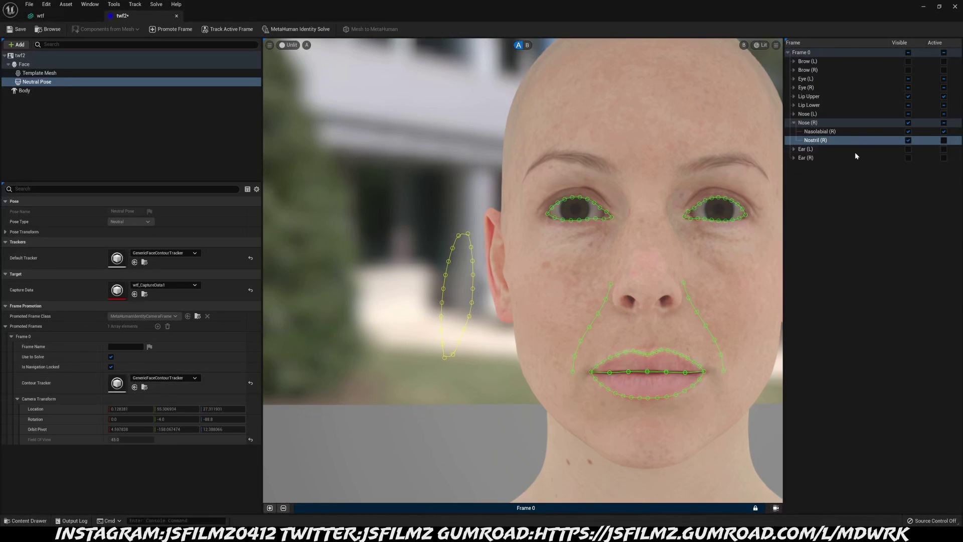
Move the Nostril (R) contour over the nose and make Nasolabial (R) visible
click(847, 141)
drag(475, 262, 585, 257)
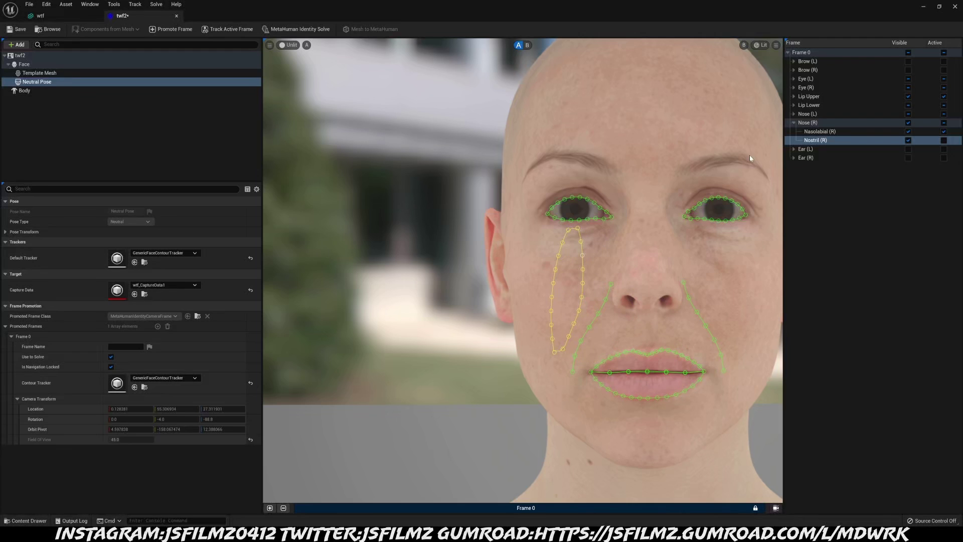
click(908, 132)
drag(582, 247, 640, 269)
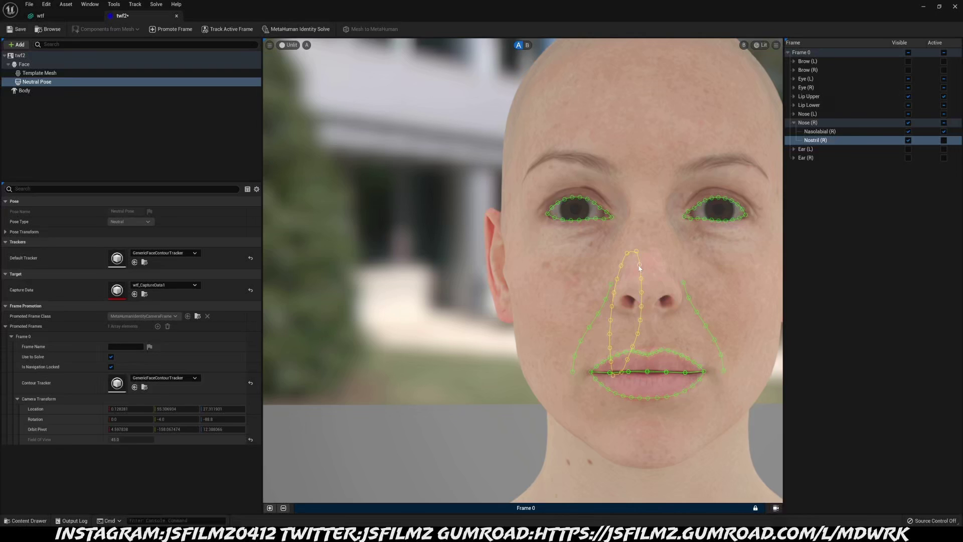
scroll(639, 270, up, 5)
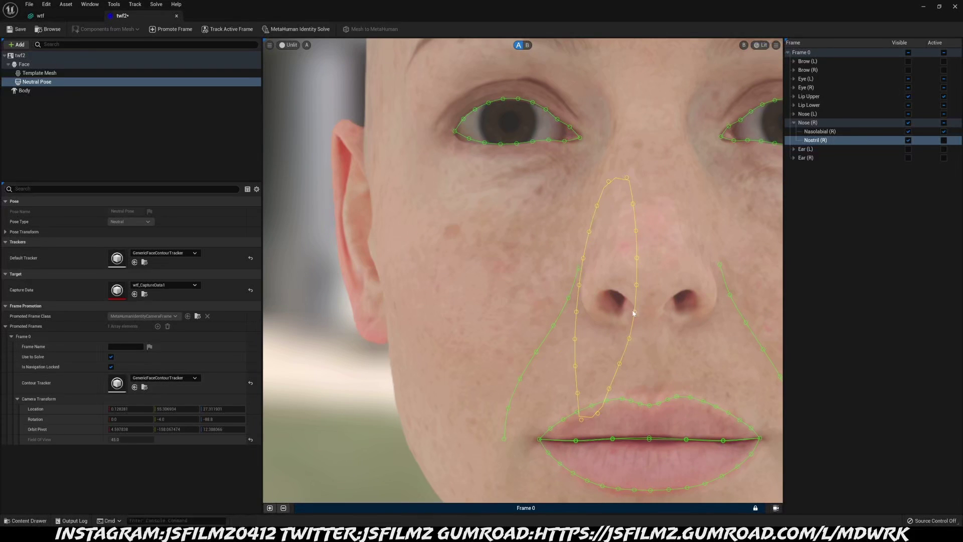
Drag the contour points to outline the right nostril opening
click(647, 319)
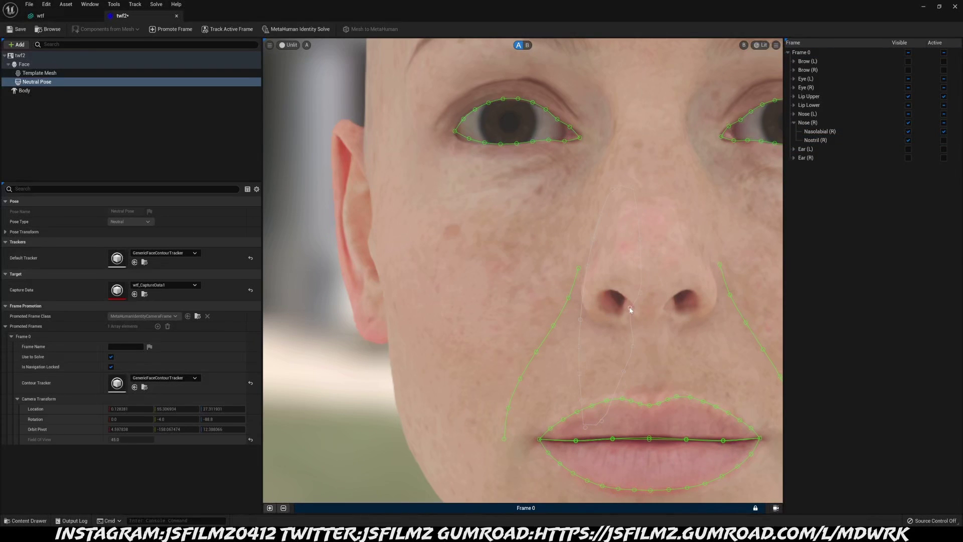
drag(630, 309, 626, 302)
drag(618, 278, 614, 290)
drag(630, 187, 613, 189)
drag(615, 292, 607, 291)
scroll(609, 215, up, 3)
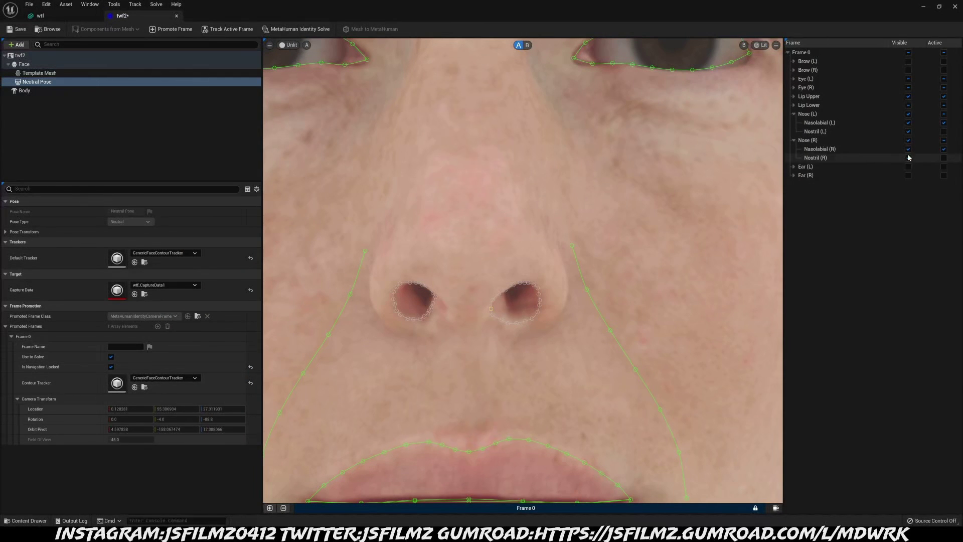
Tick Active for Nostril (R) and Nostril (L), then zoom out to check the fit
click(943, 158)
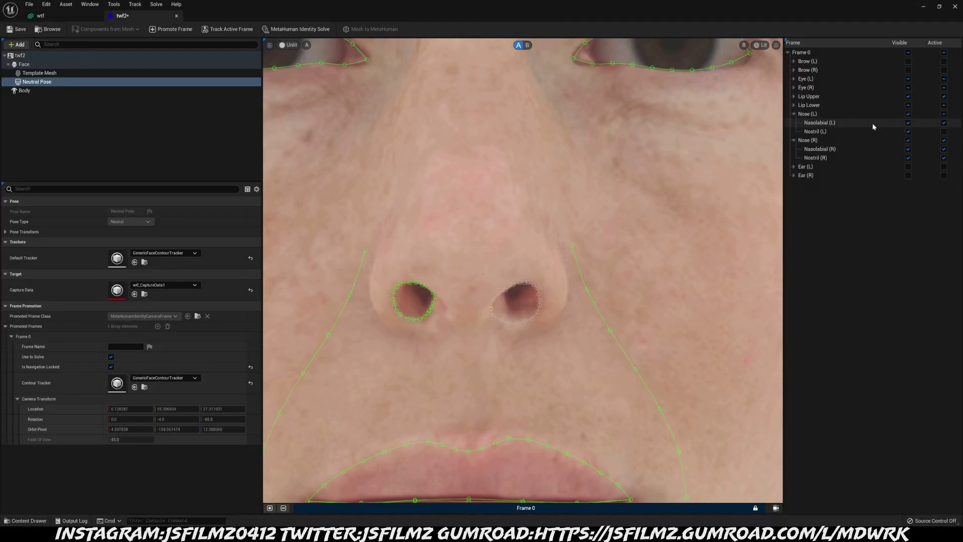
click(943, 132)
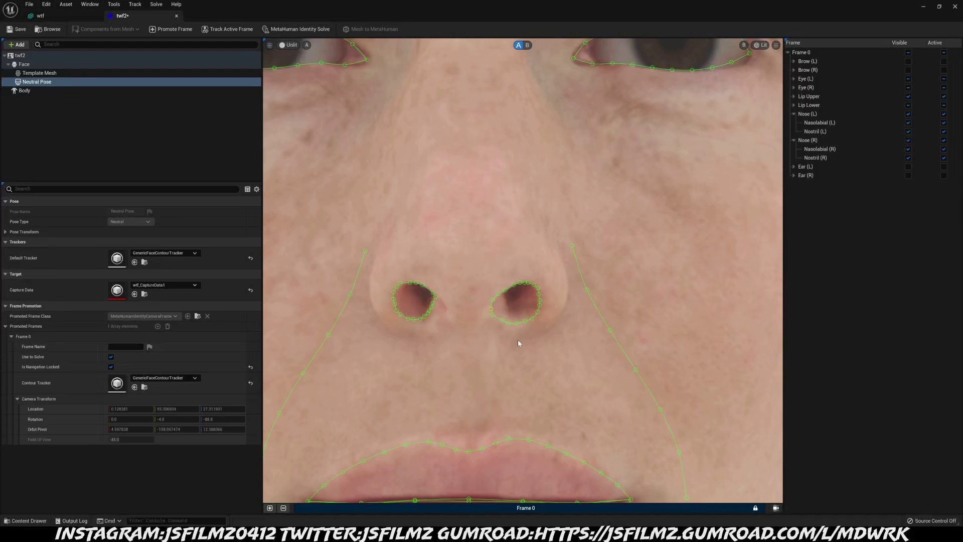
scroll(485, 358, down, 3)
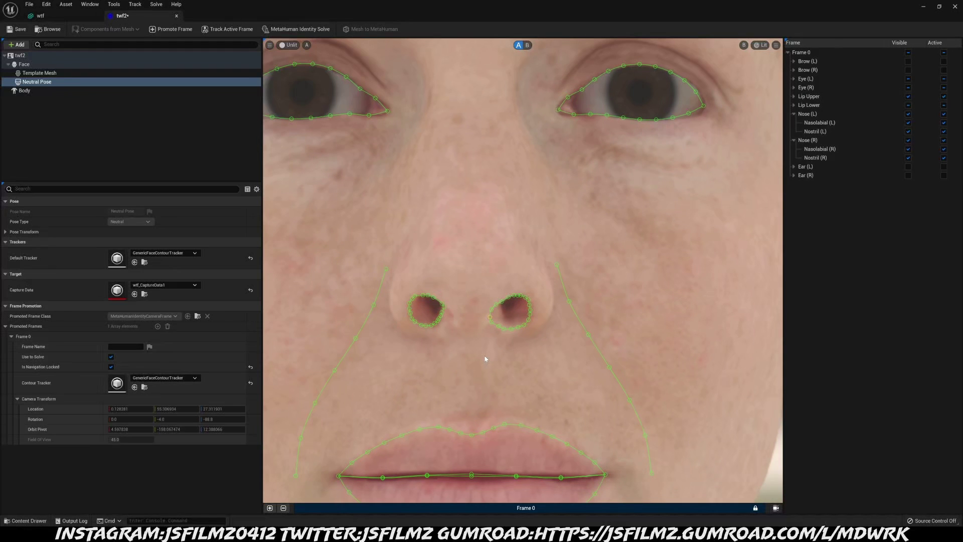
scroll(485, 358, down, 10)
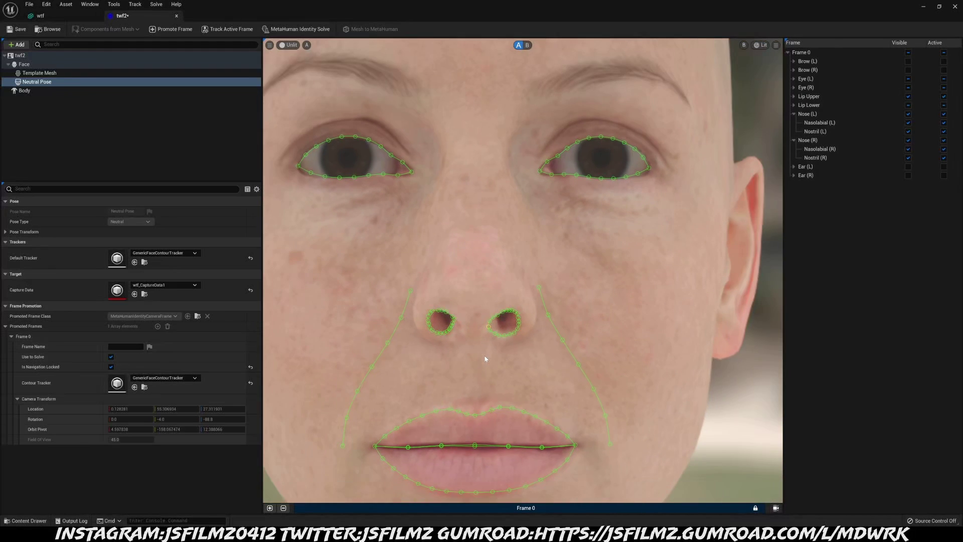
scroll(438, 363, down, 3)
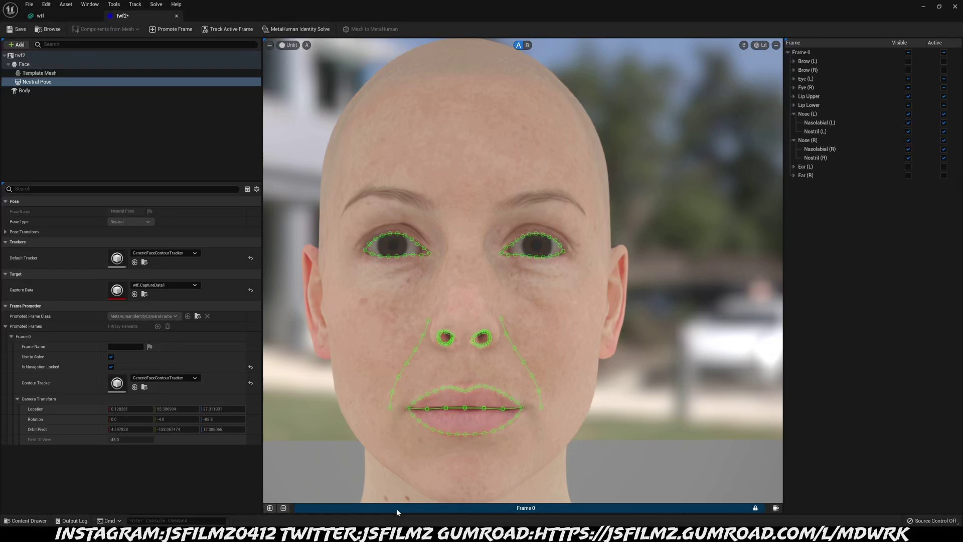
Promote Frame 1 and orbit it to the head's left profile, then revisit Frame 0's options
click(270, 508)
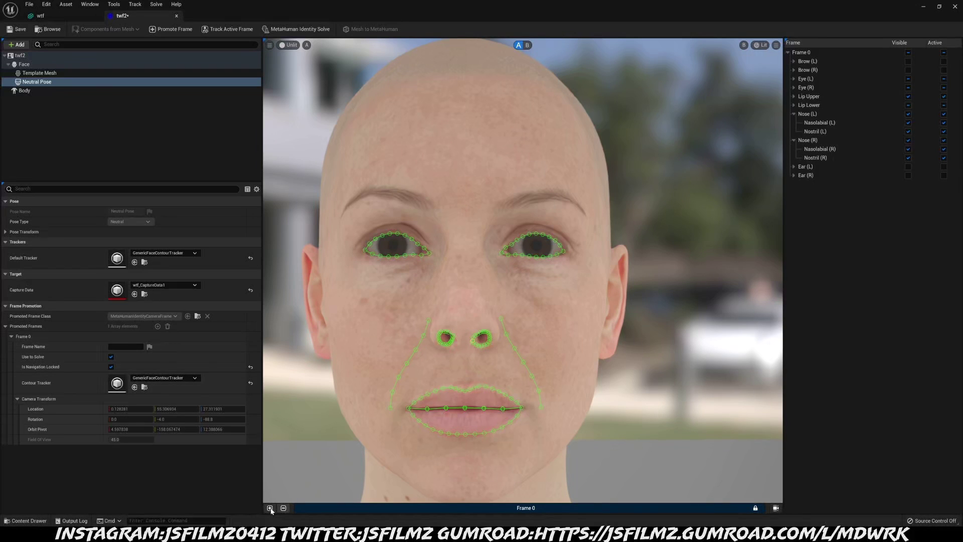
drag(602, 296, 454, 321)
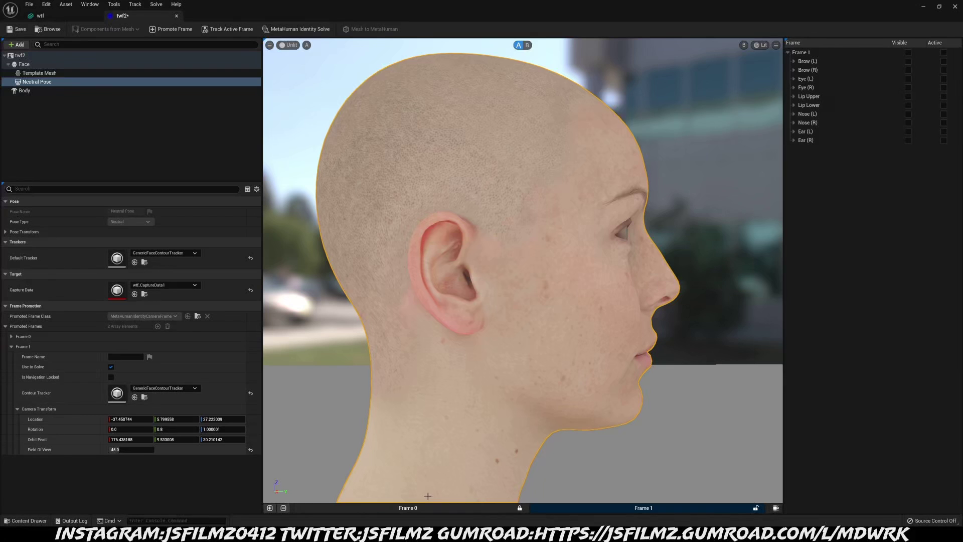
click(421, 510)
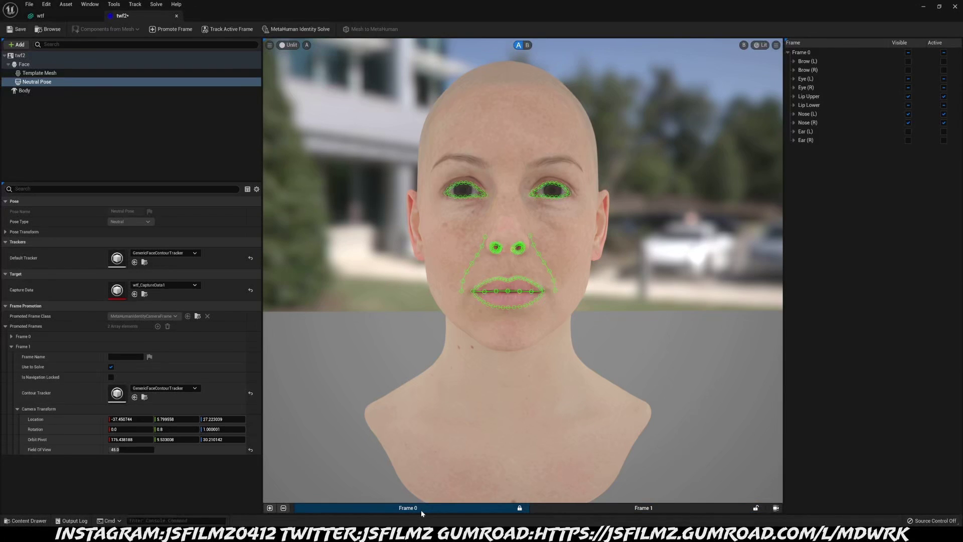
right_click(421, 510)
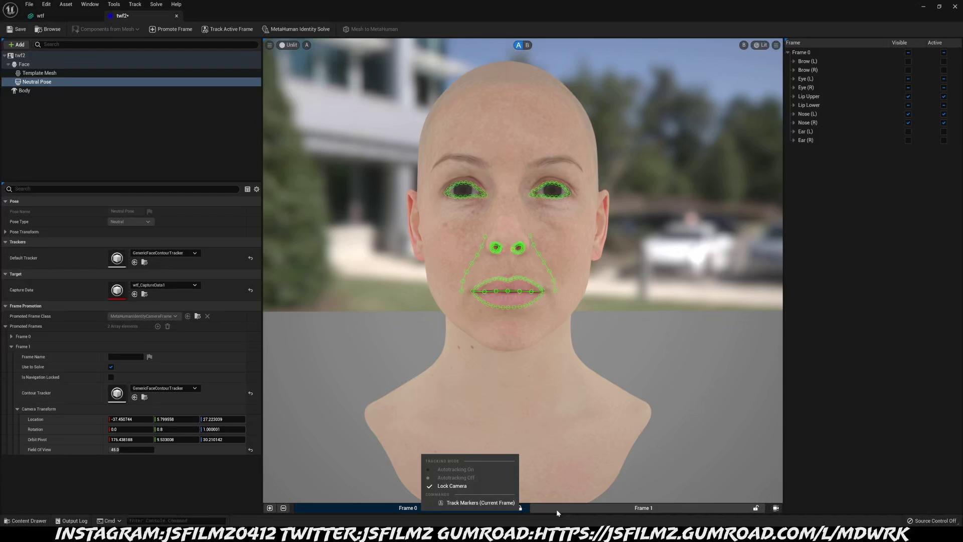
click(385, 505)
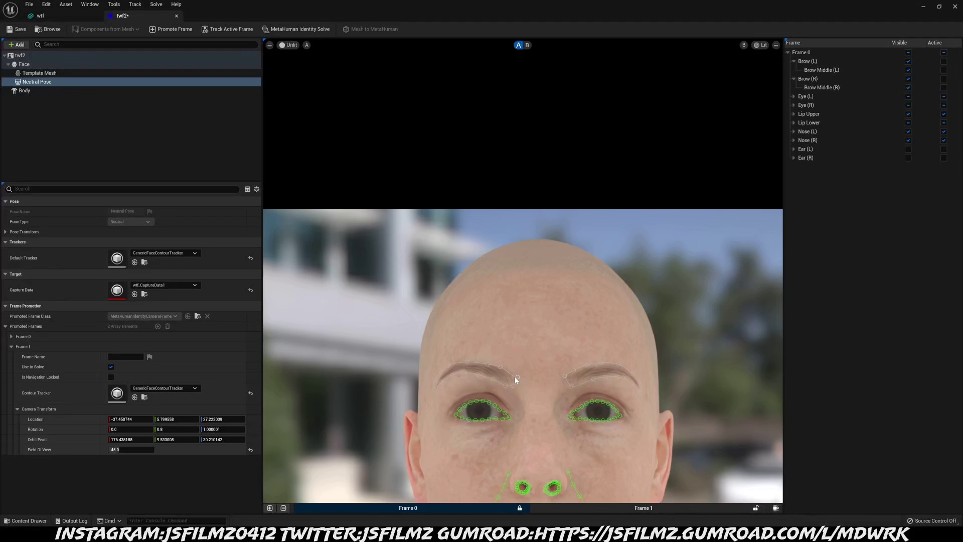
Activate the Brow Middle (L) contour on Frame 0 and save the identity with Ctrl+S
click(945, 70)
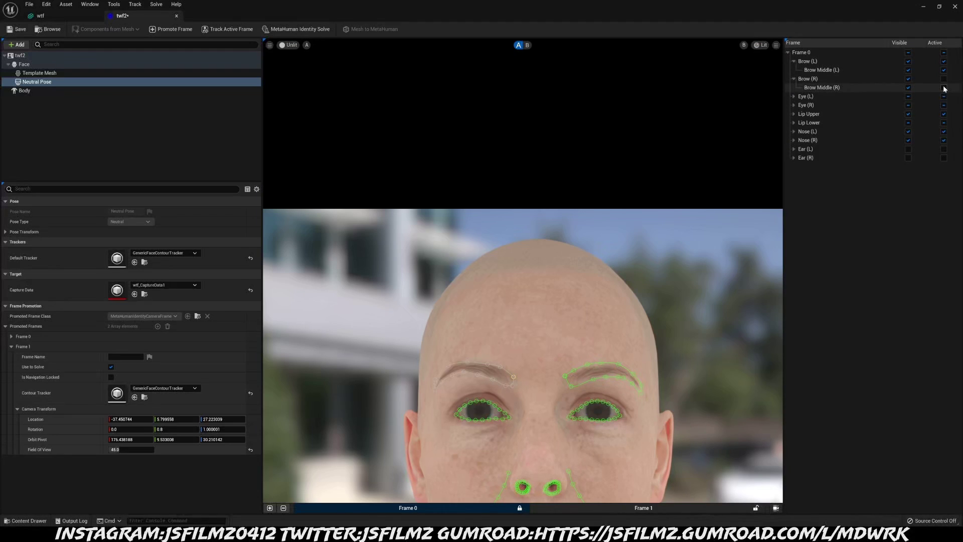
middle_drag(626, 316, 623, 139)
key(ctrl+s)
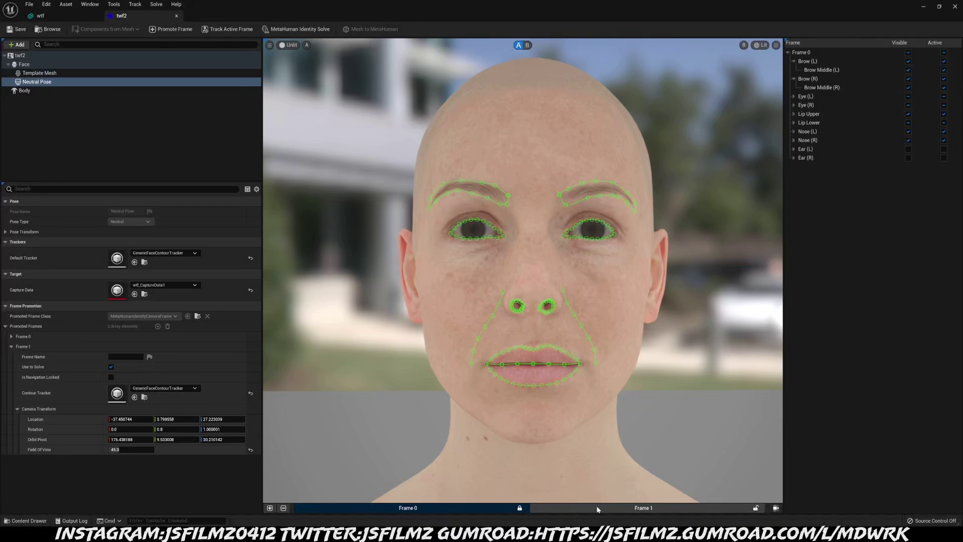
Switch to Frame 1, lock its camera and expand the Ear (R) tracker group
click(597, 509)
right_click(596, 508)
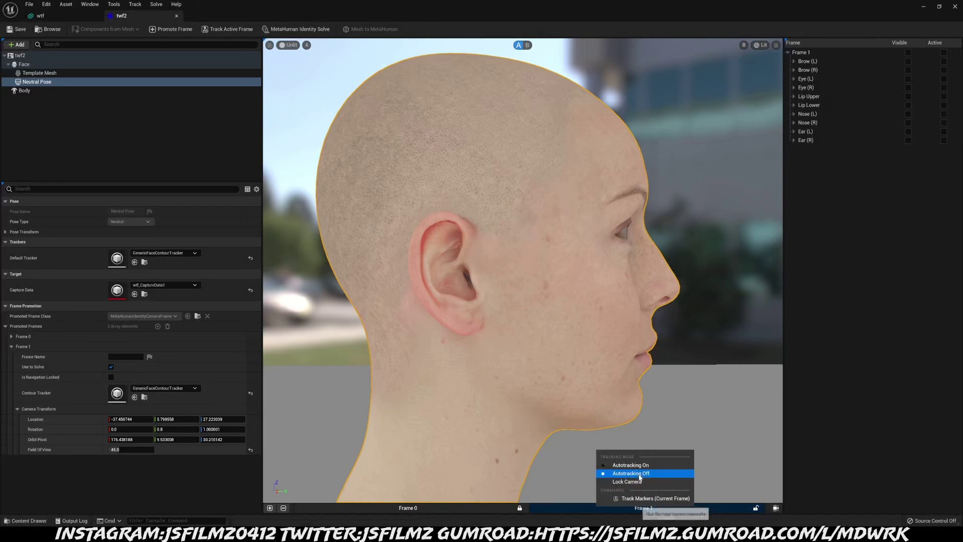
click(652, 501)
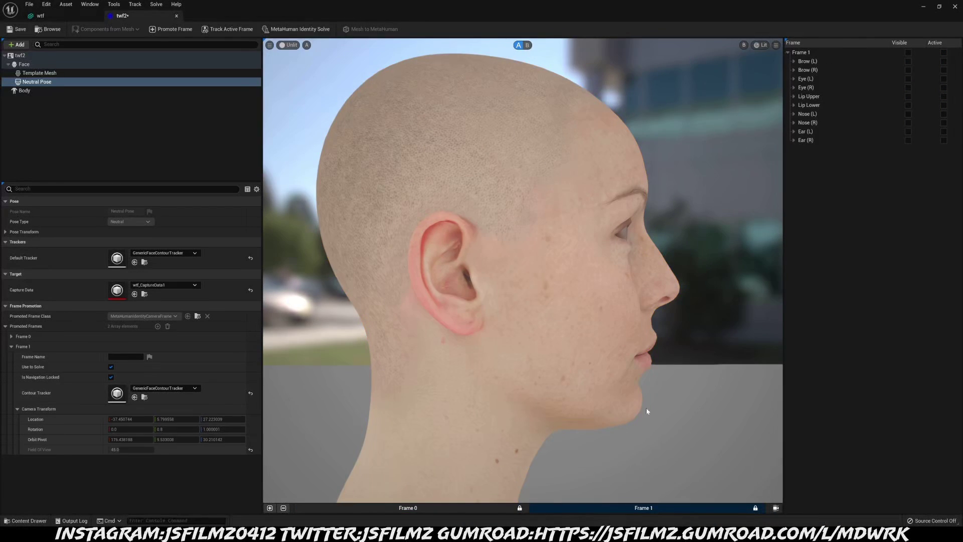
click(793, 140)
click(793, 140)
click(794, 141)
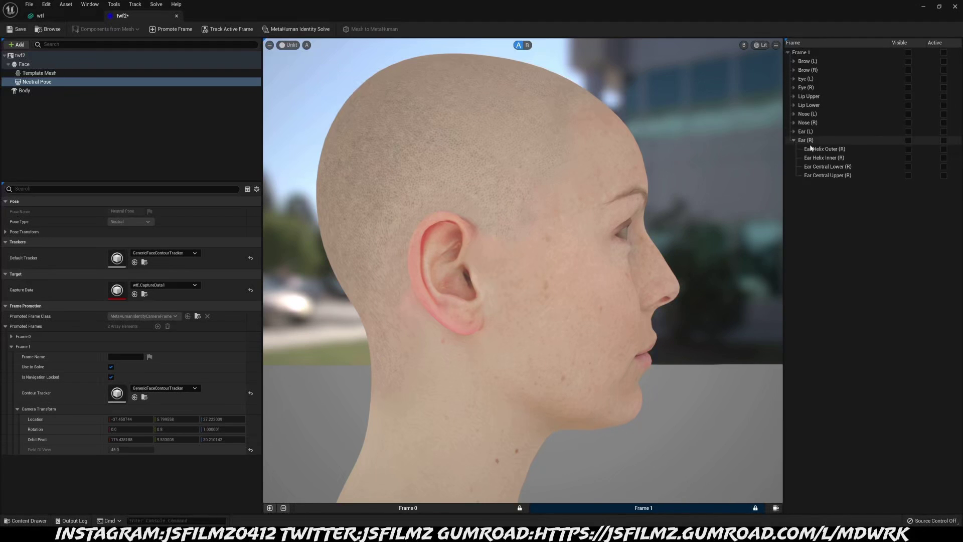
Make Ear Helix Outer, Helix Inner, Central Lower and Central Upper (R) visible
click(908, 149)
click(908, 157)
click(908, 166)
click(908, 175)
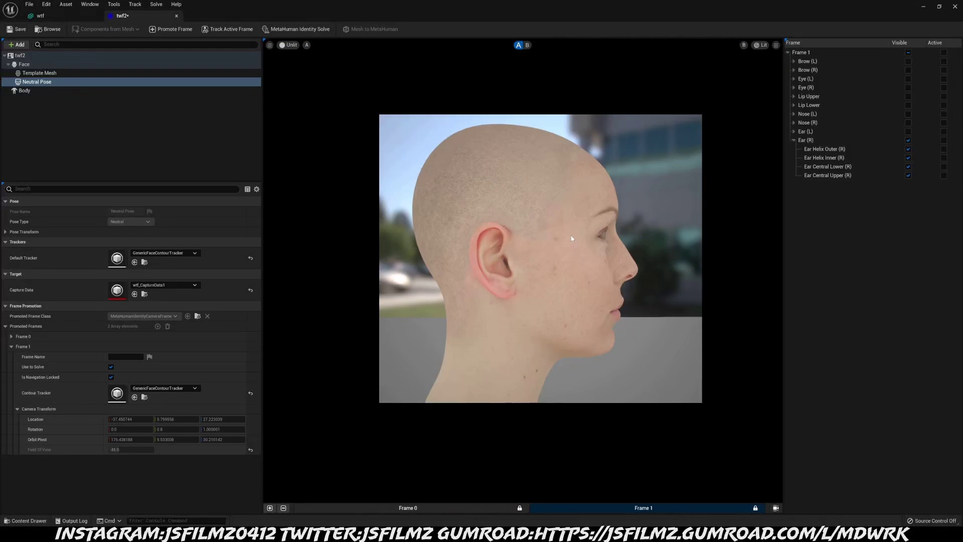
scroll(572, 238, down, 5)
middle_drag(594, 111, 564, 245)
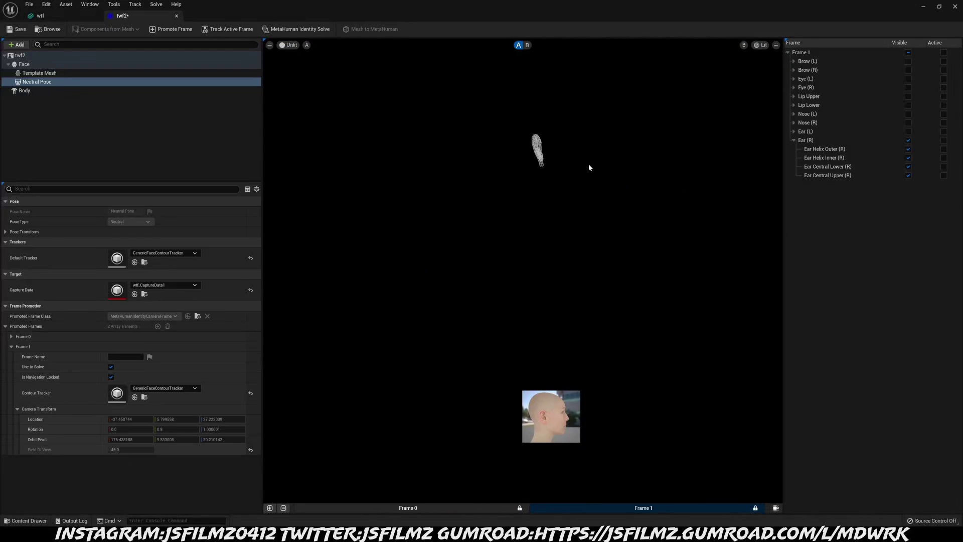
Select the right ear contour and drag it down onto the head
click(852, 140)
drag(533, 162, 545, 432)
scroll(546, 412, up, 6)
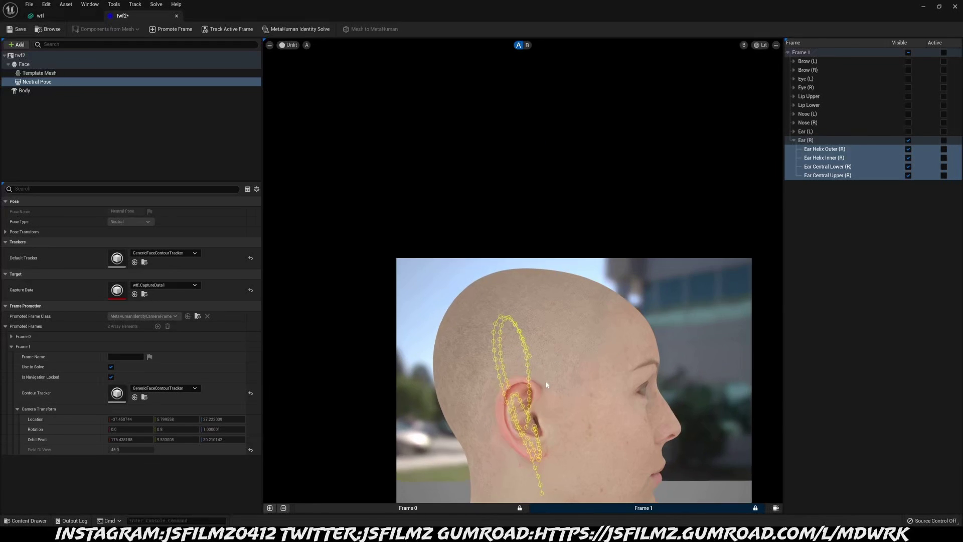
click(545, 381)
scroll(550, 377, up, 8)
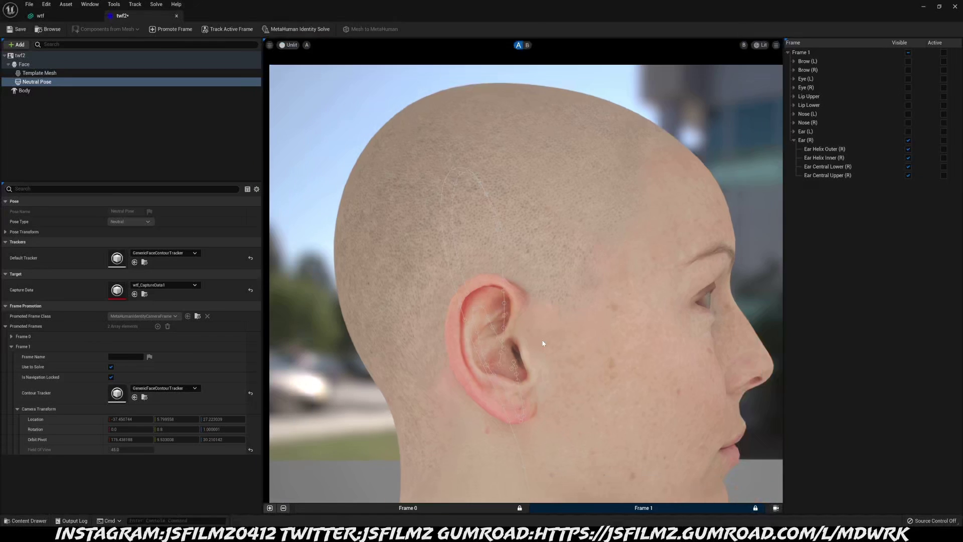
Hide all right-ear contours except Ear Helix Outer (R)
click(908, 149)
click(908, 167)
click(908, 176)
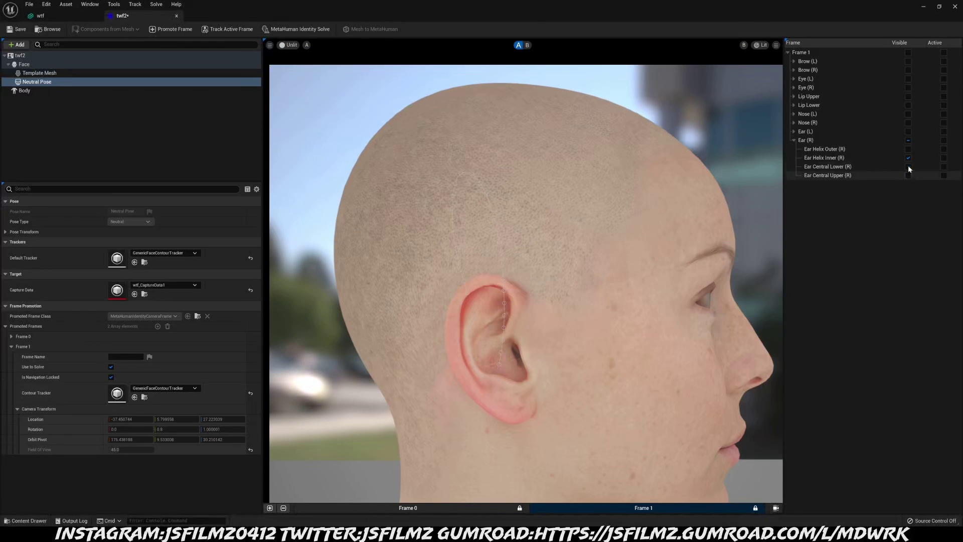
click(907, 158)
click(908, 149)
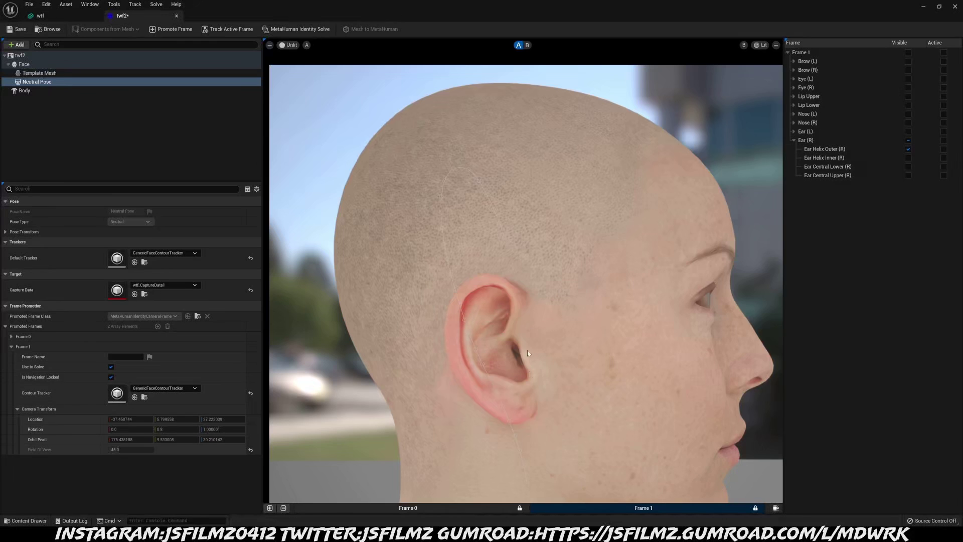
scroll(543, 361, down, 2)
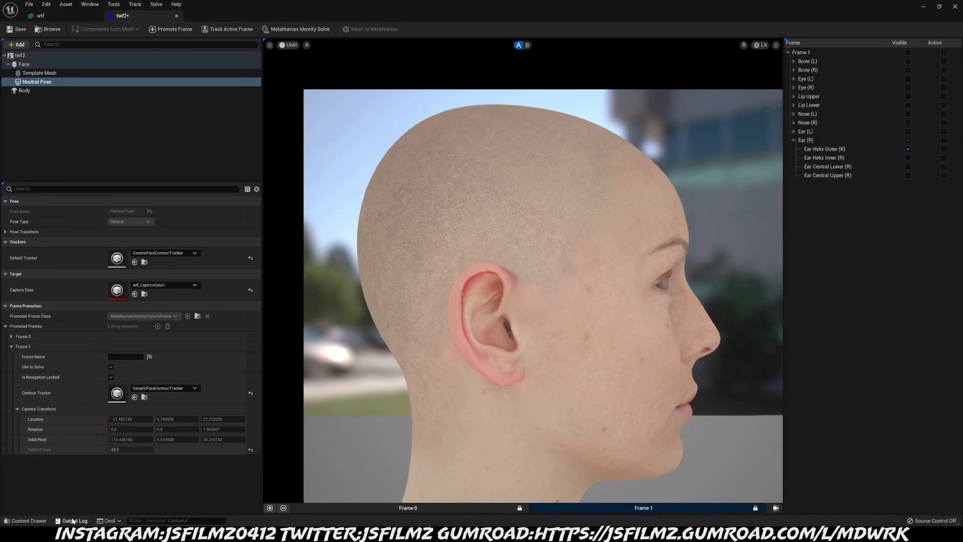
Check ear helix reference images in the MetaHuman documentation, then return to the editor
key(alt+Tab)
click(150, 6)
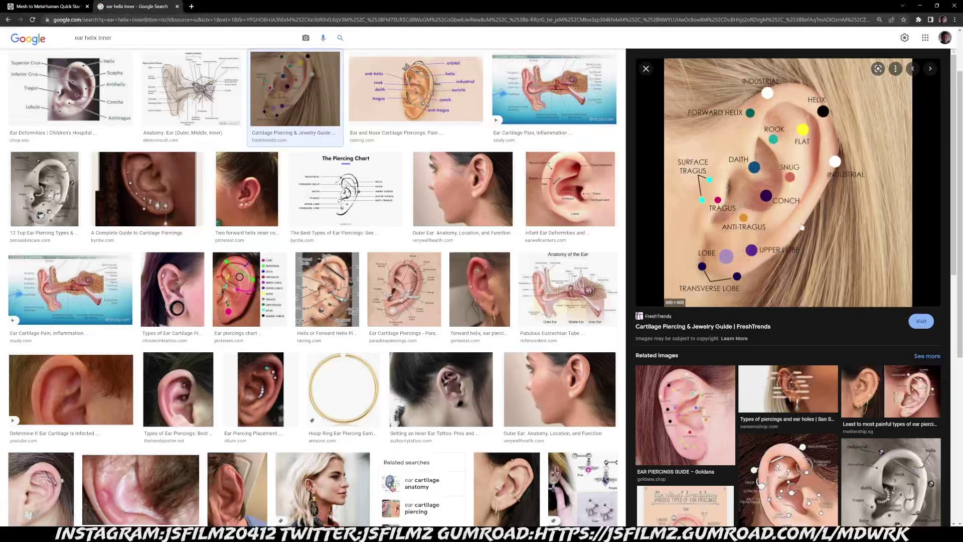
click(917, 9)
On Frame 1, drag the Ear Helix Outer (R) curve and its endpoint onto the ear top
scroll(475, 262, up, 2)
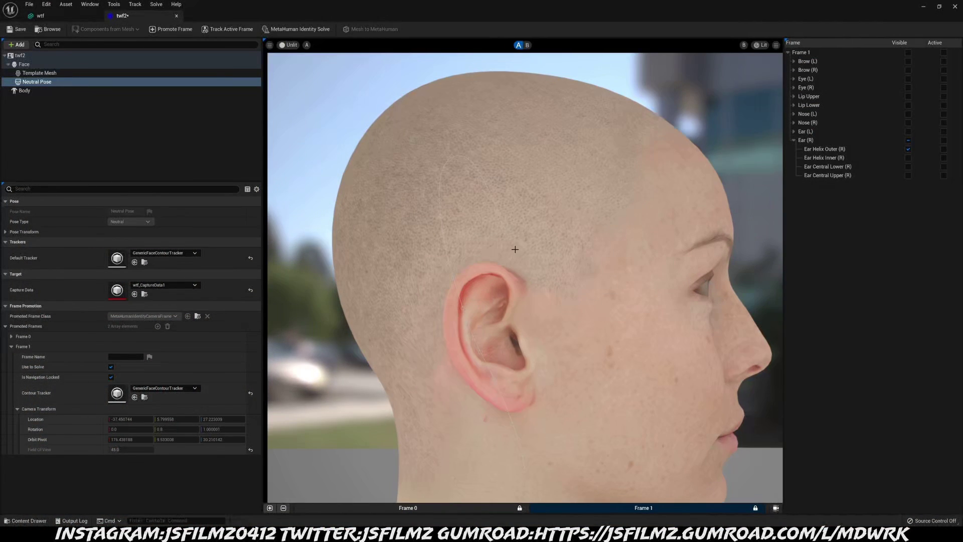
drag(507, 236, 520, 283)
drag(492, 197, 489, 262)
drag(478, 262, 468, 268)
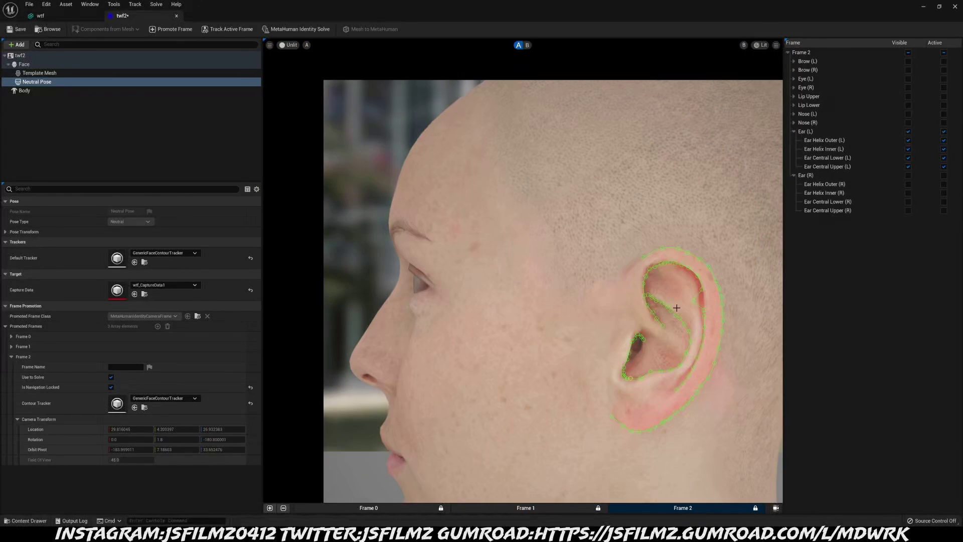
Zoom into Frame 2 and select points on the inner helix and lower inner ear contours
scroll(679, 311, up, 3)
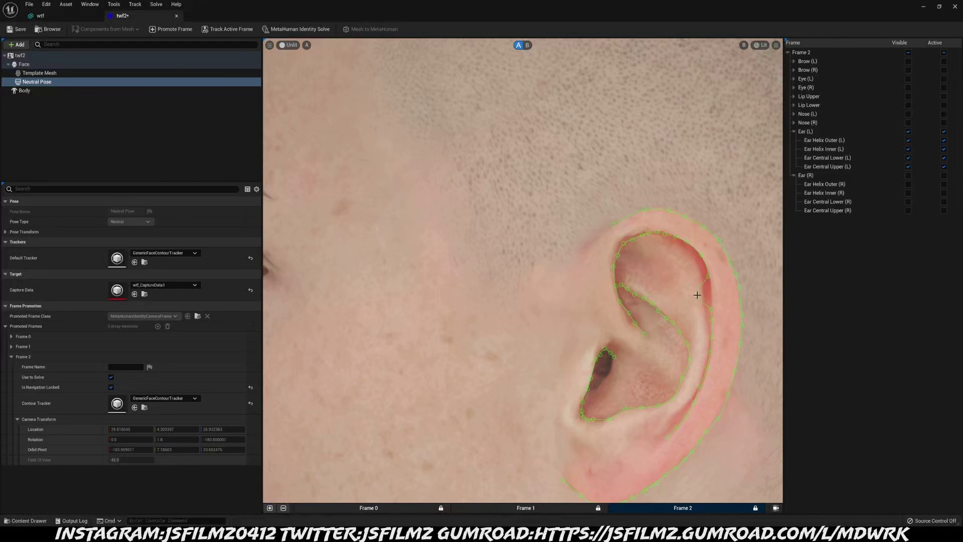
click(708, 294)
click(624, 409)
scroll(682, 333, down, 5)
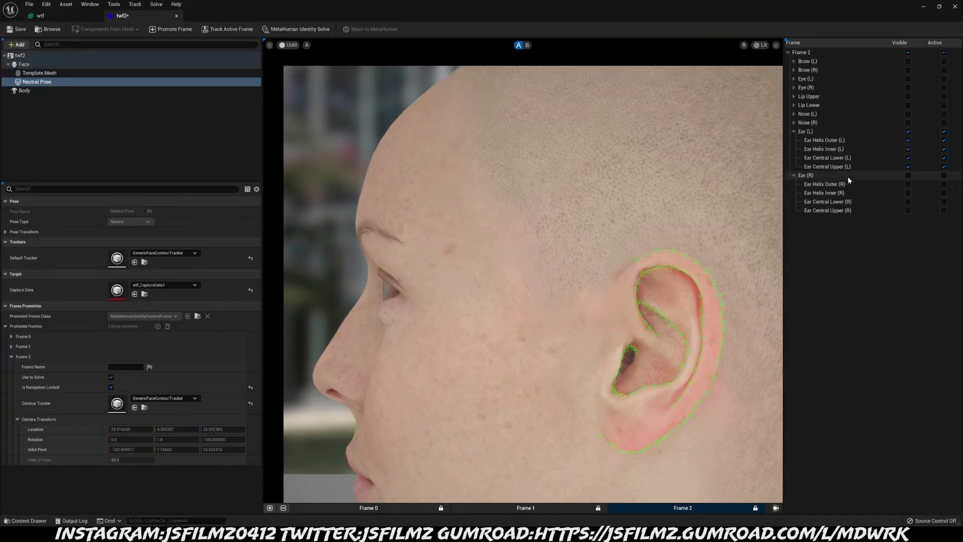
Show all right ear contours on Frame 2, review Frames 1, 2 and 0, and save twf2
click(908, 176)
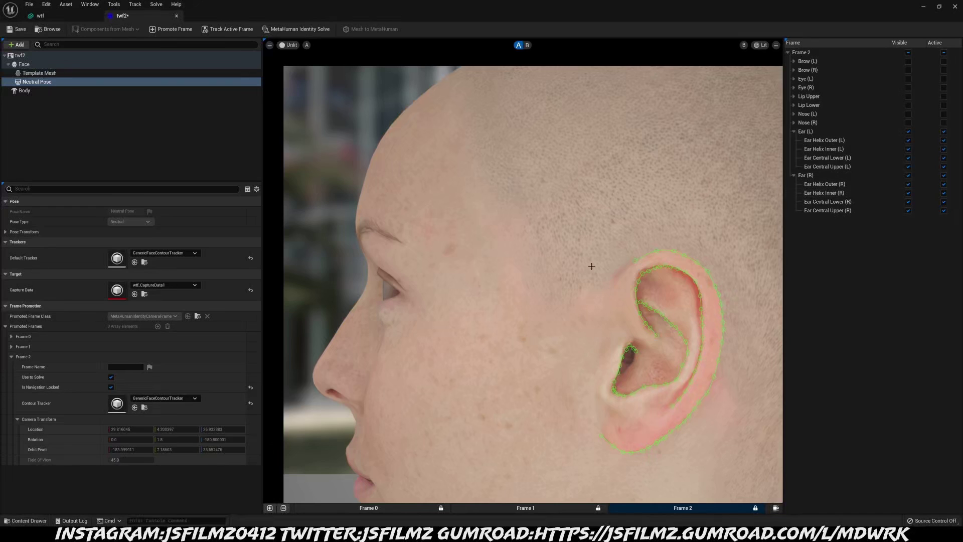
right_click(620, 507)
click(574, 508)
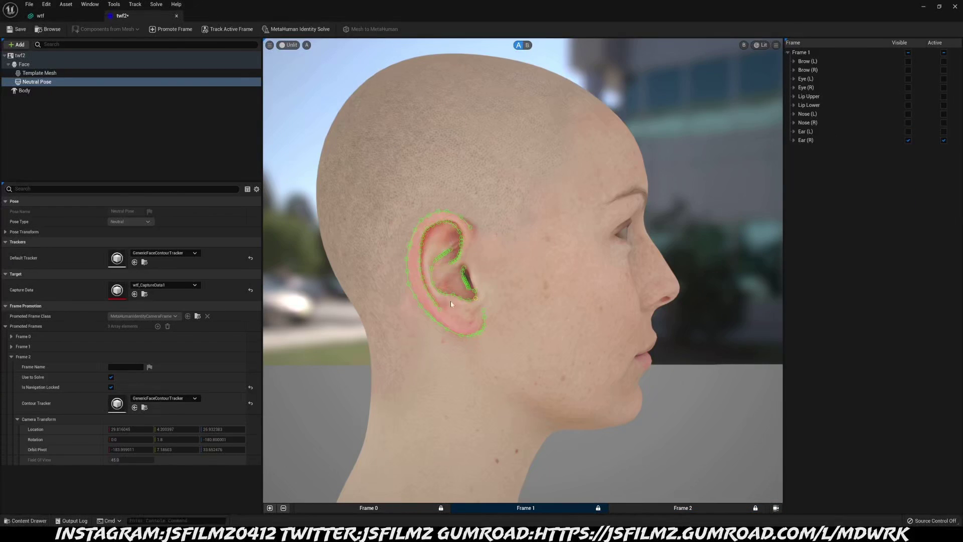
click(628, 508)
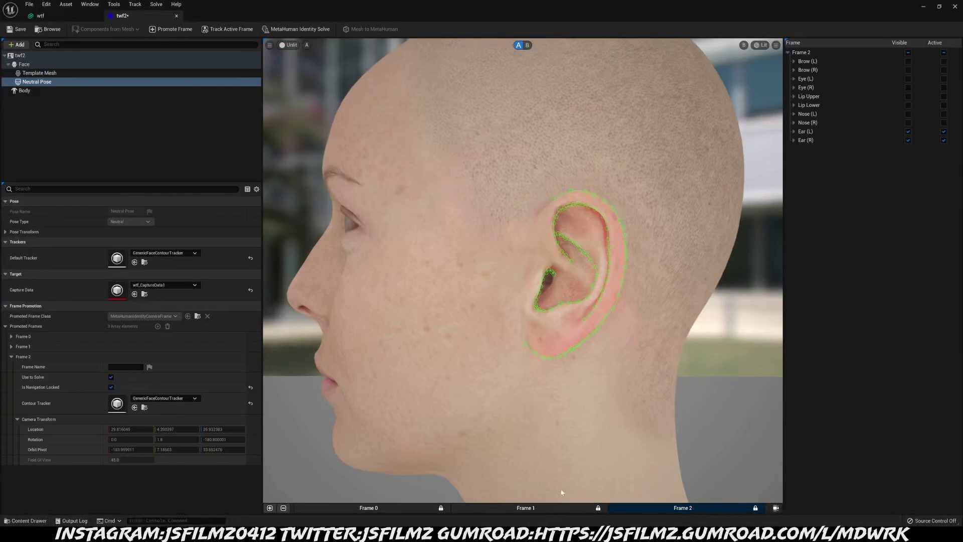
click(372, 508)
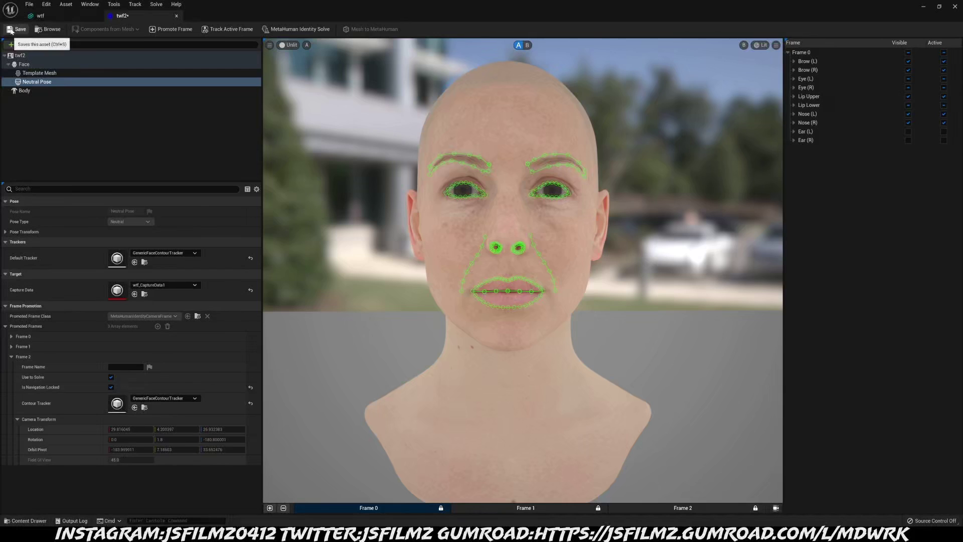
click(17, 29)
Recheck the ear contours on Frames 2 and 1 and the front Frame 0, then run the MetaHuman Identity Solve
click(677, 509)
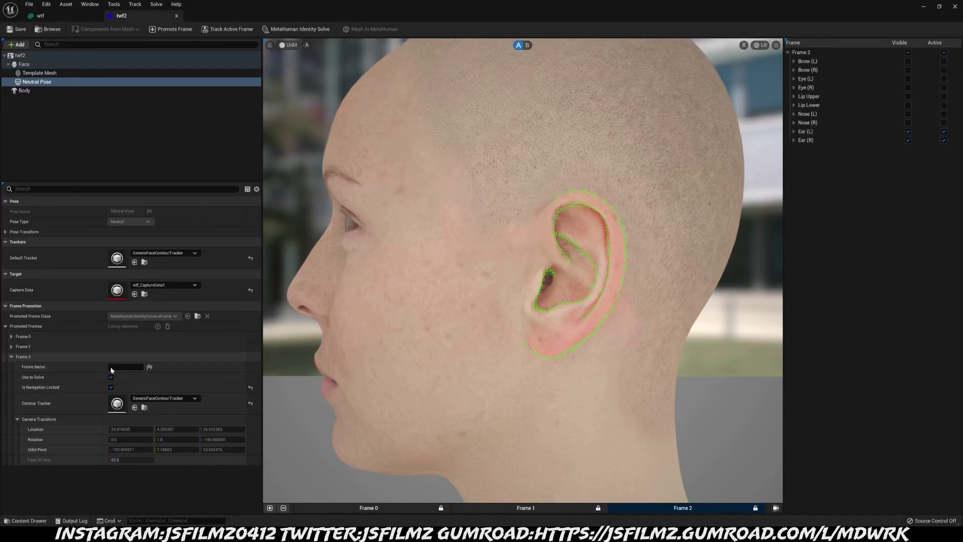
click(537, 507)
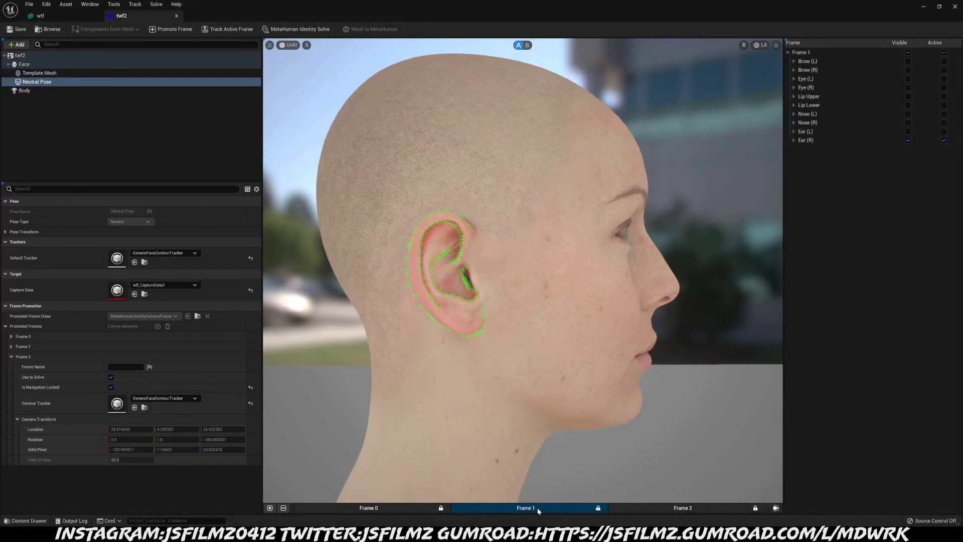
click(337, 509)
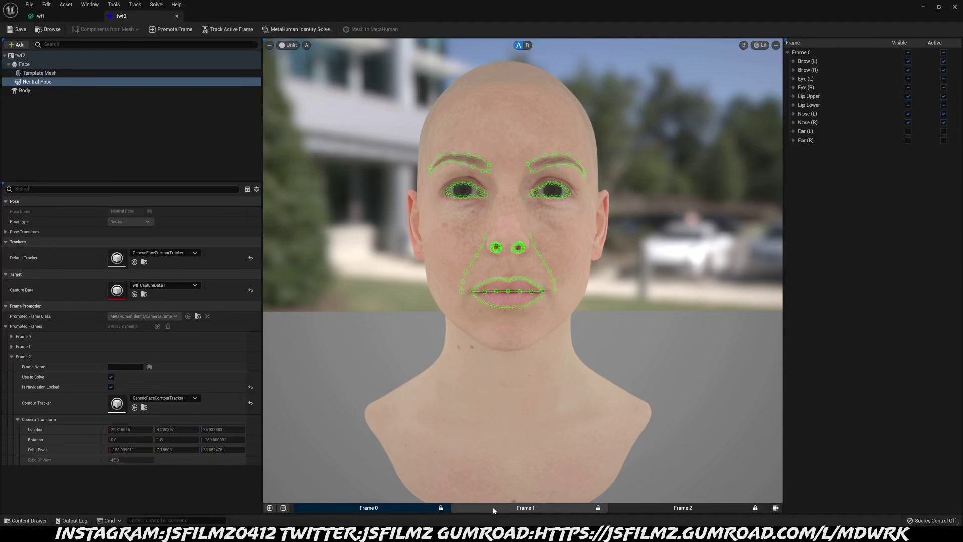
click(300, 29)
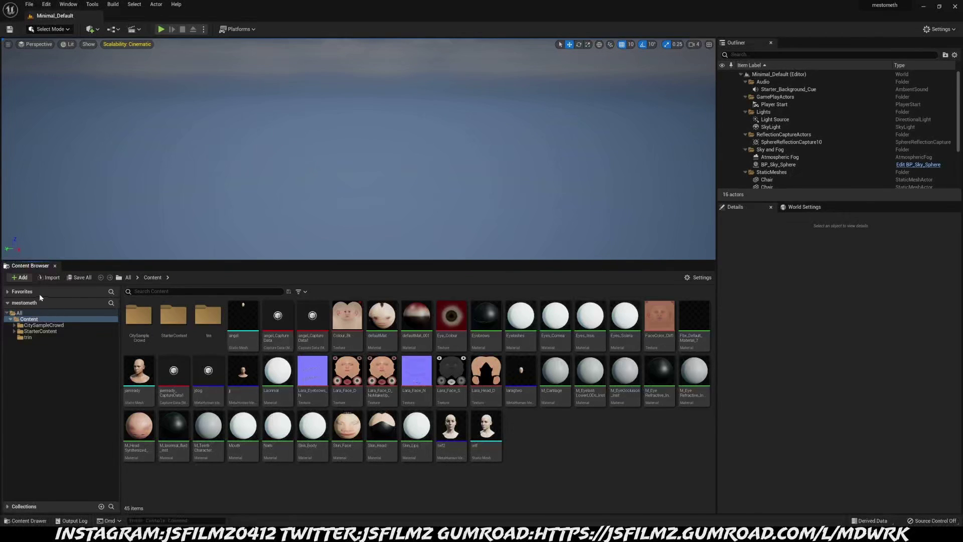
Add a MetaHuman Identity asset from the Content Browser's MetaHuman menu and name it twfv3
click(22, 277)
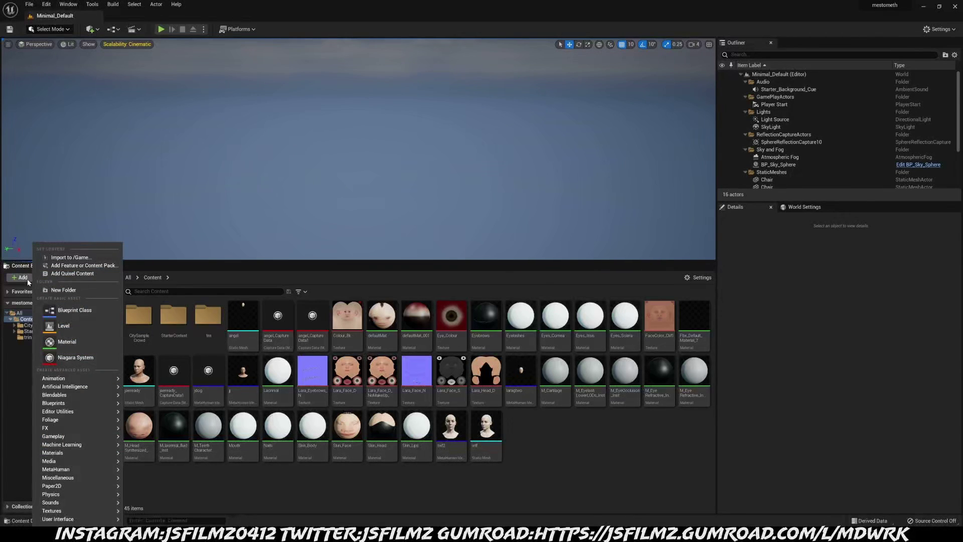
mouse_move(120, 431)
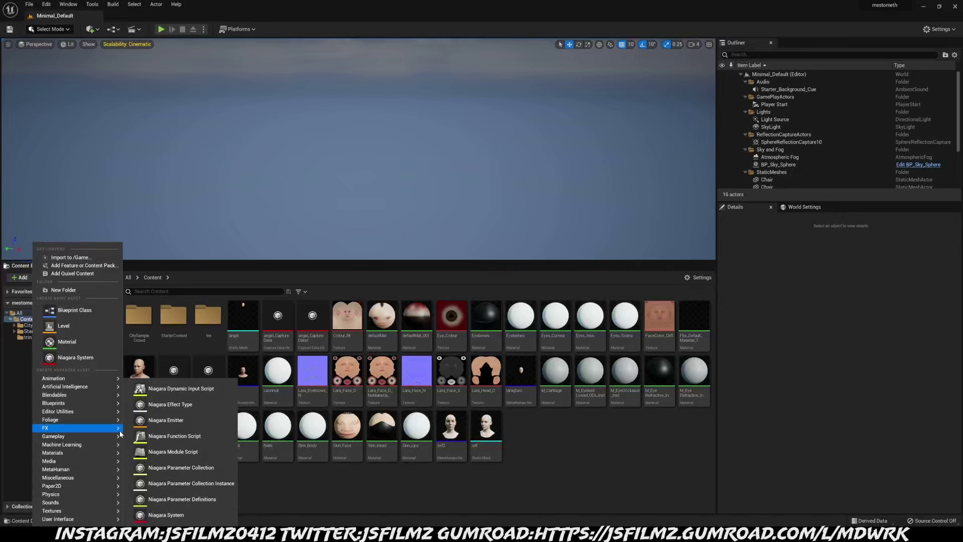
mouse_move(104, 510)
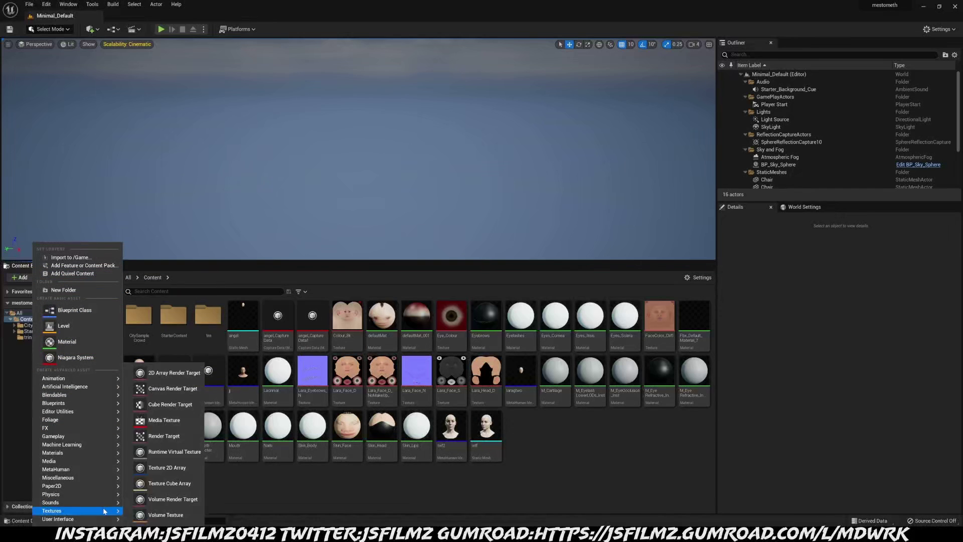
mouse_move(75, 469)
click(166, 492)
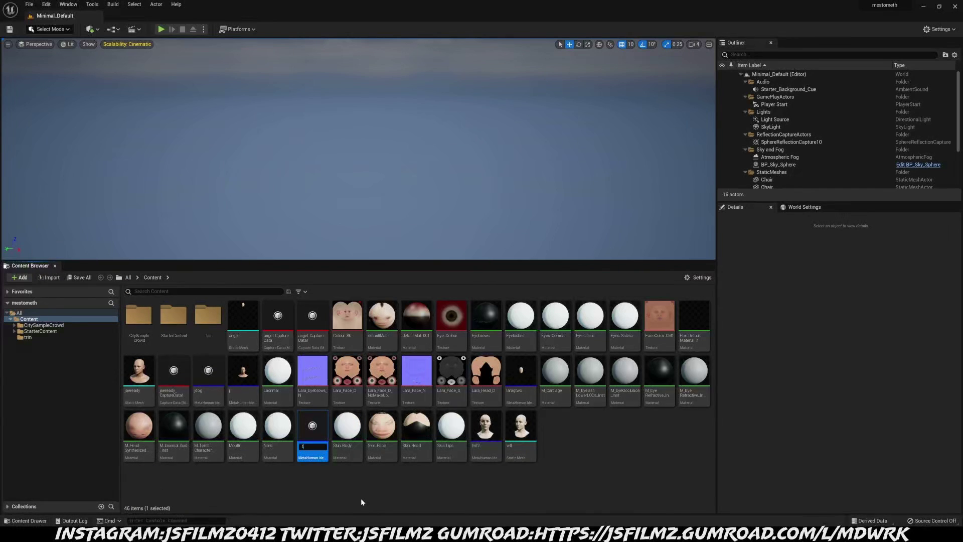
text(twfv3)
key(Return)
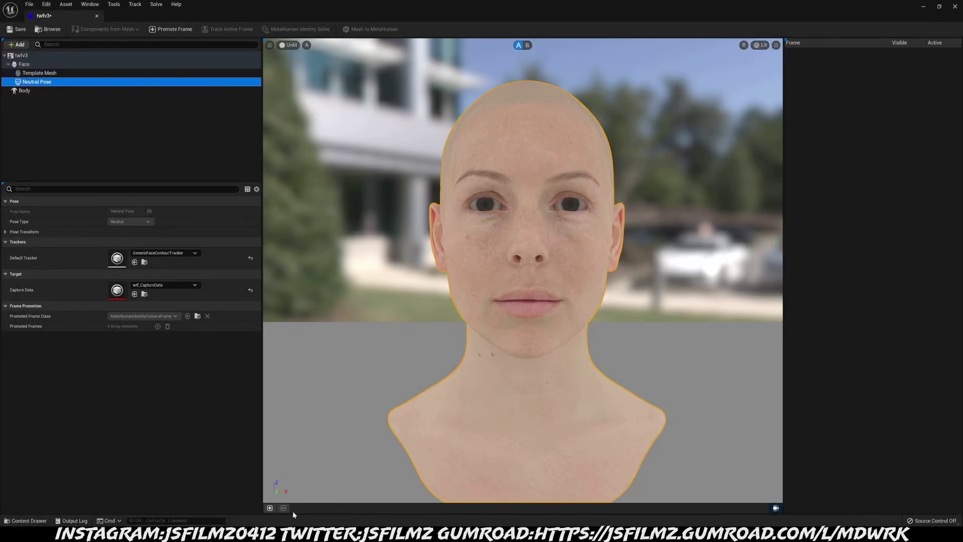
Turn on automatic face tracking for the frame and show the Nose (R) nostril contour
click(375, 504)
click(408, 462)
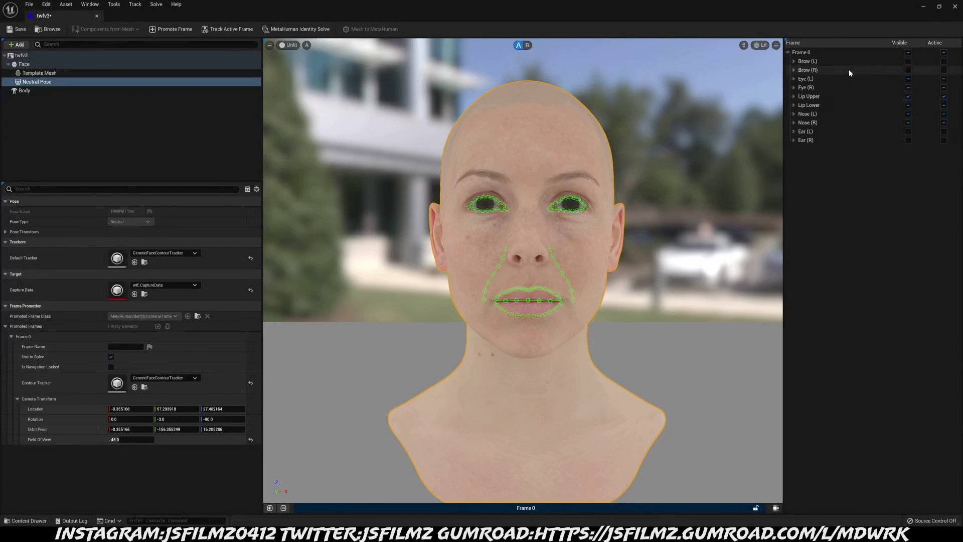
click(794, 123)
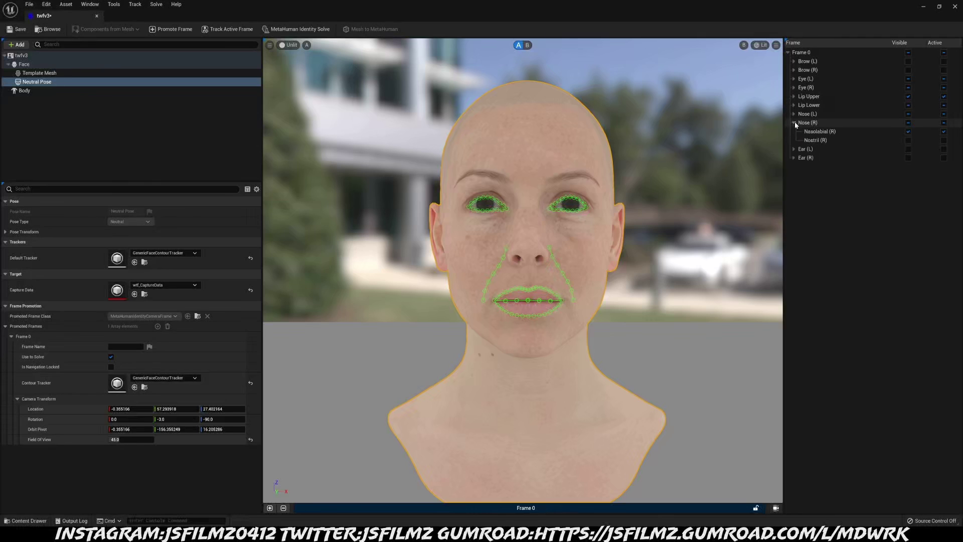
click(908, 140)
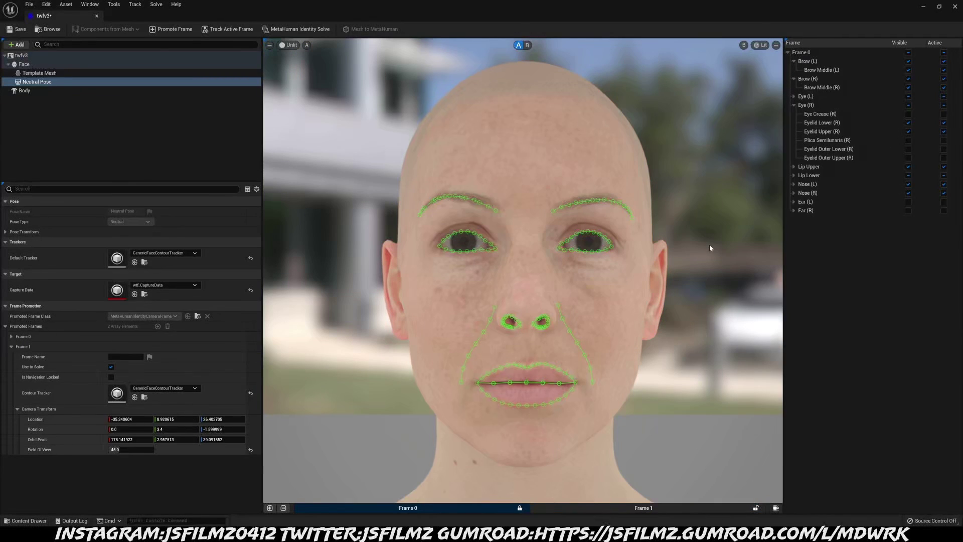
scroll(540, 329, up, 10)
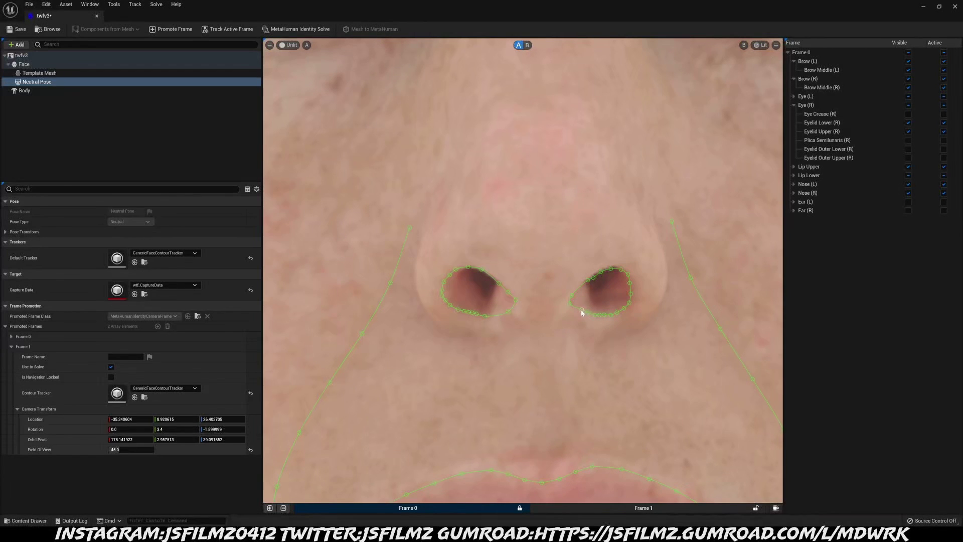
scroll(582, 312, down, 10)
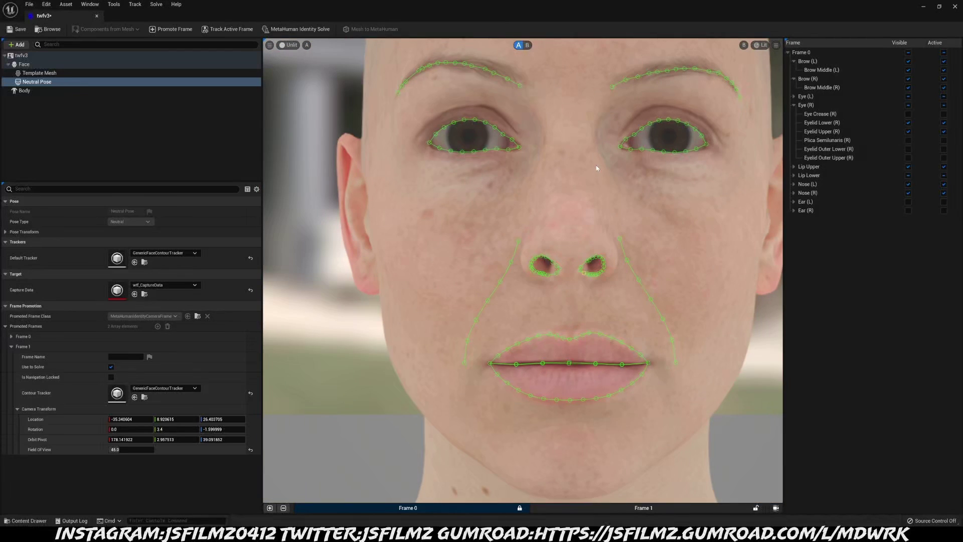
scroll(597, 168, down, 3)
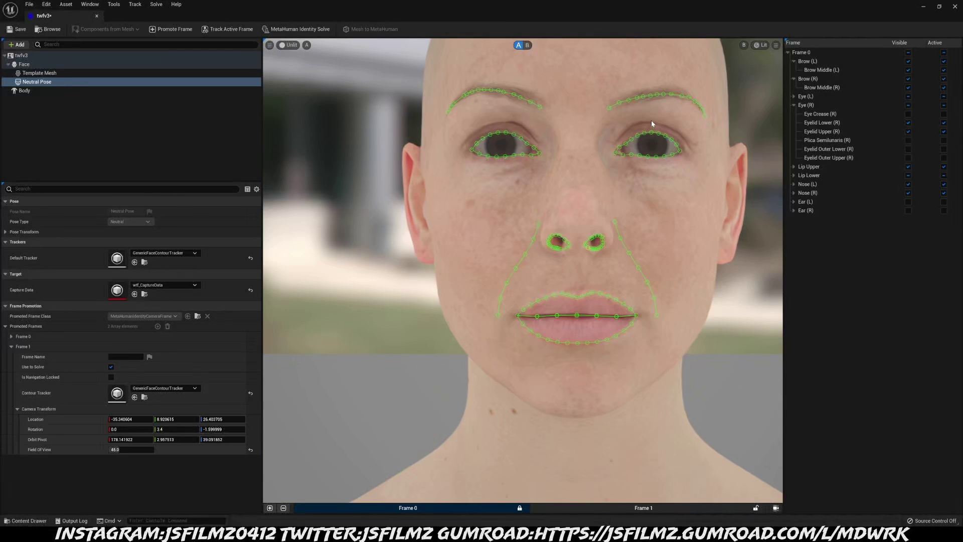
Save the twfv3 identity and select promoted Frame 1
click(18, 29)
right_click(618, 513)
click(581, 506)
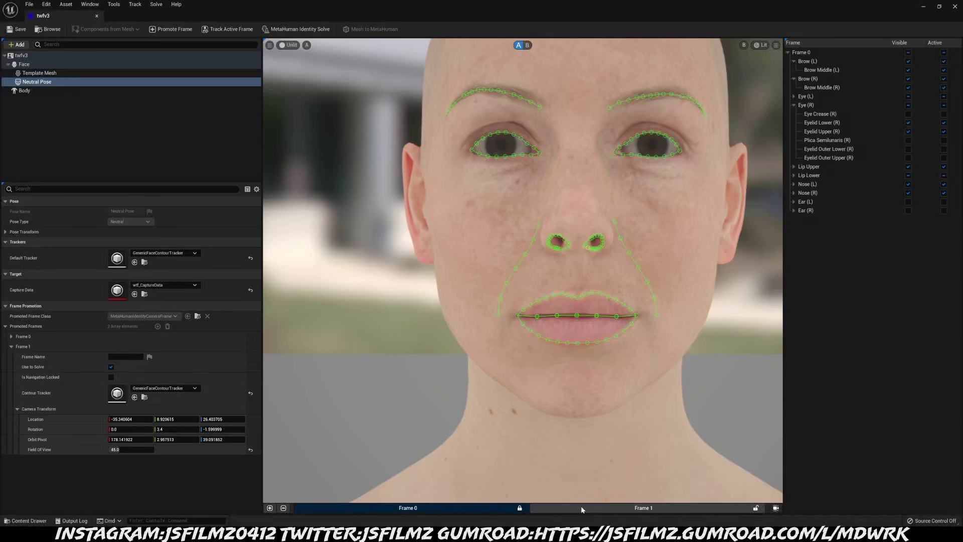
Delete promoted Frame 1, save twfv3, and run the MetaHuman Identity Solve from Frame 0
click(283, 507)
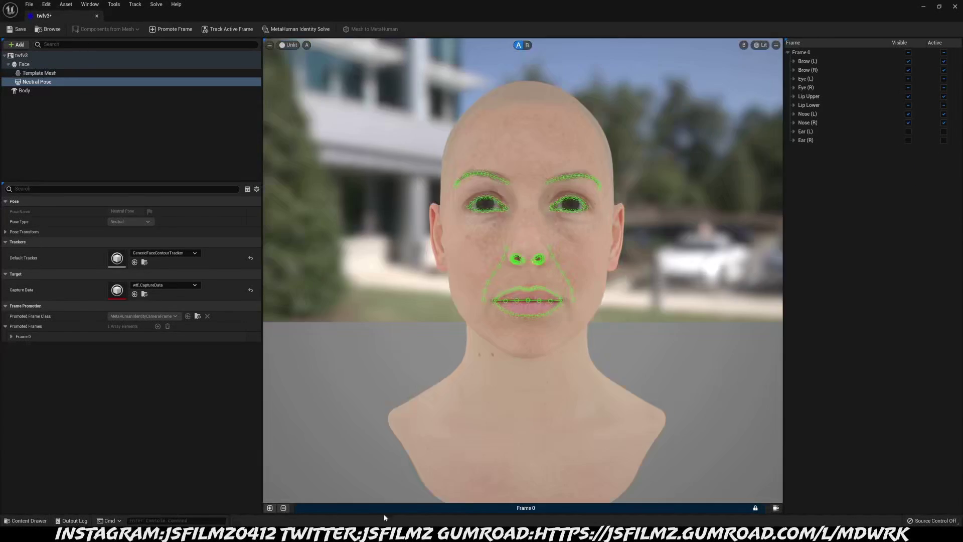
click(18, 29)
click(277, 31)
Promote the right side view as Frame 1 and make Ear Helix Outer (R) active
click(270, 507)
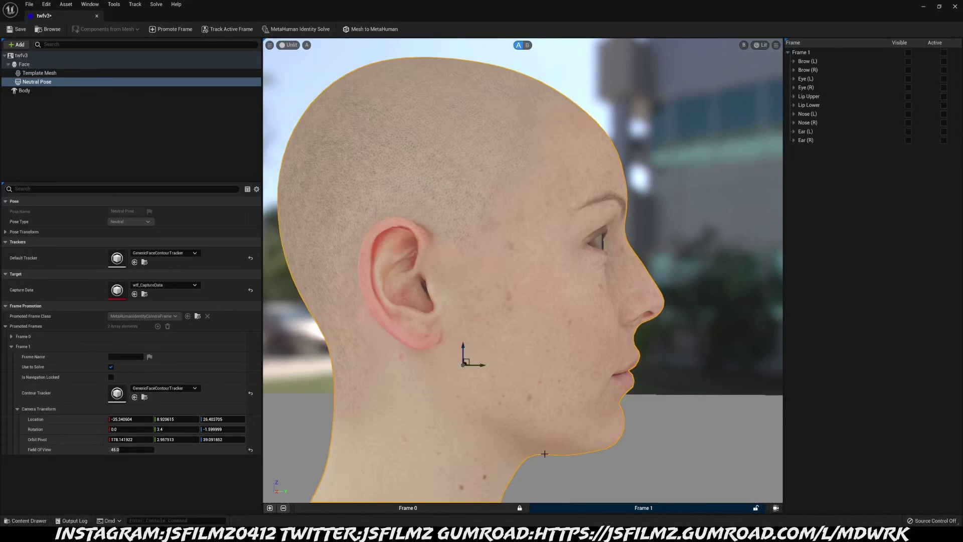
click(793, 122)
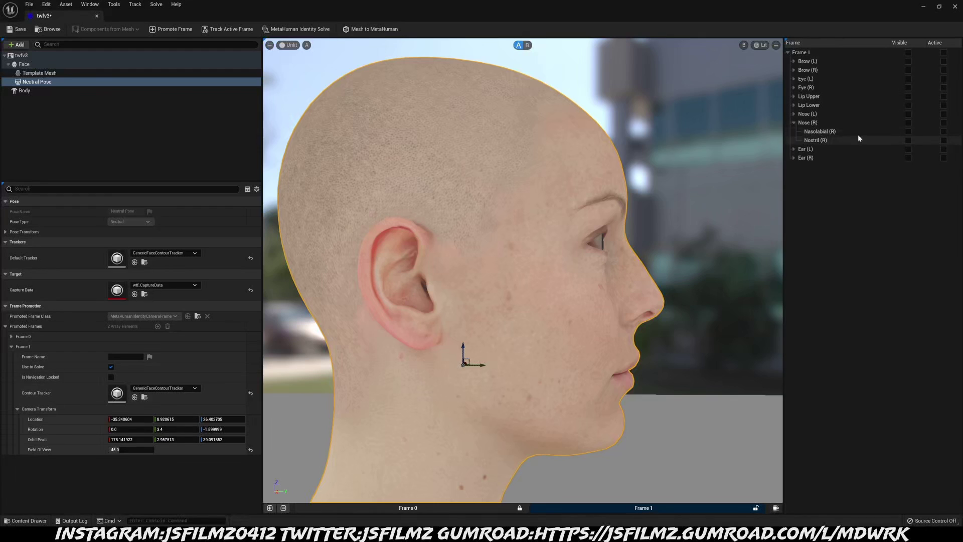
click(794, 122)
click(793, 141)
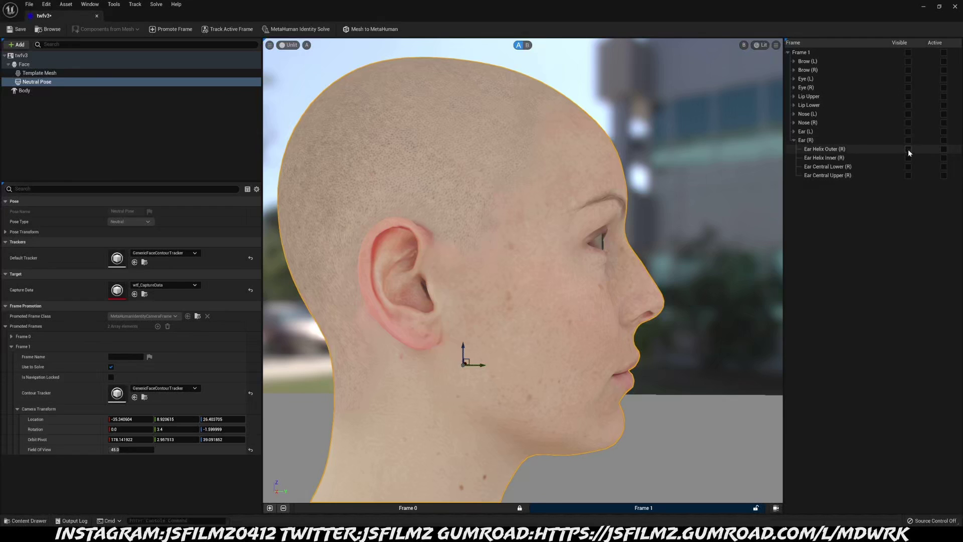
click(943, 150)
scroll(561, 200, down, 10)
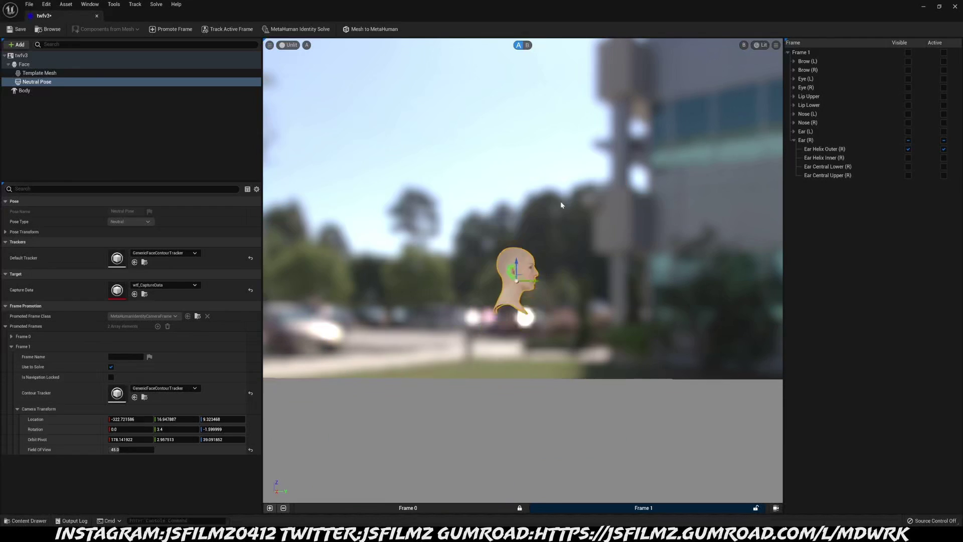
scroll(564, 206, up, 8)
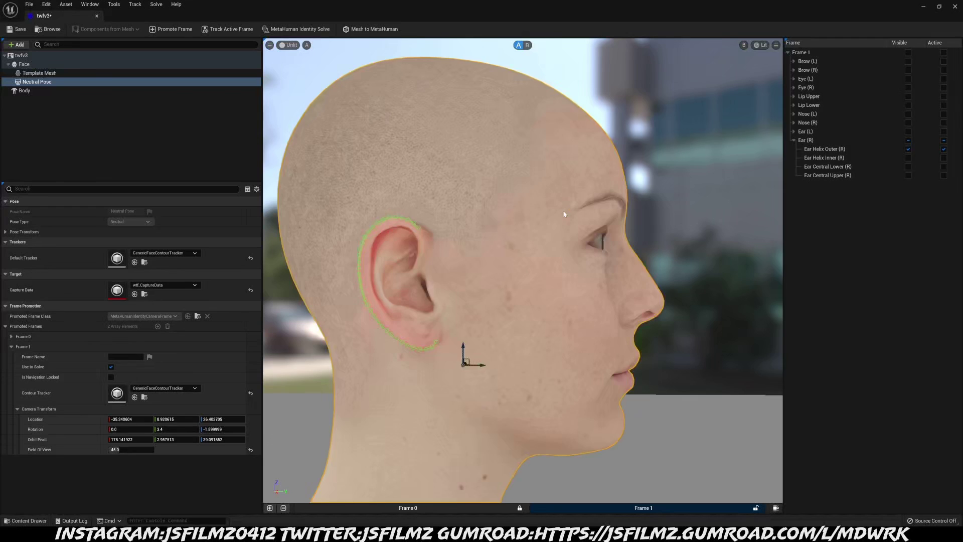
scroll(563, 217, down, 4)
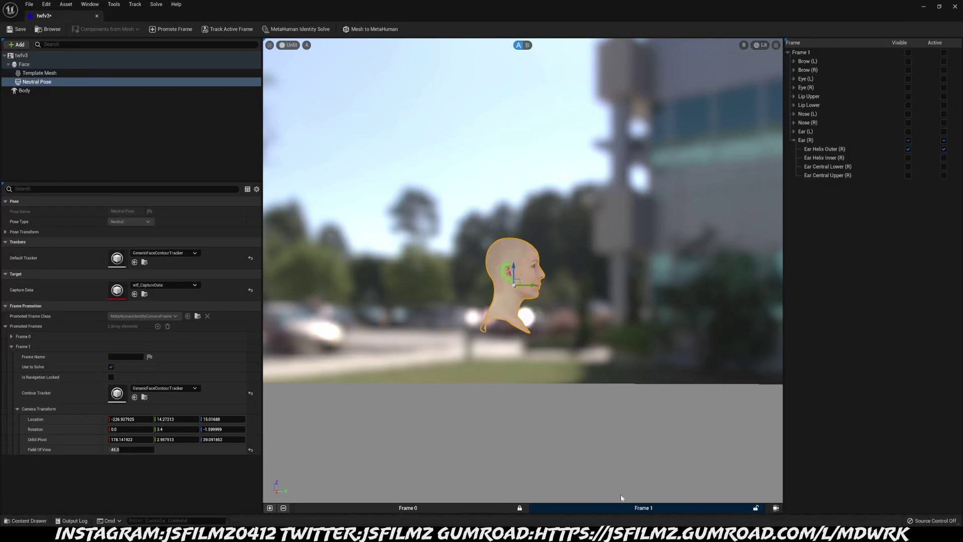
Lock the Frame 1 camera, promote a left-side Frame 2, and review Frames 0, 1 and 2
right_click(621, 498)
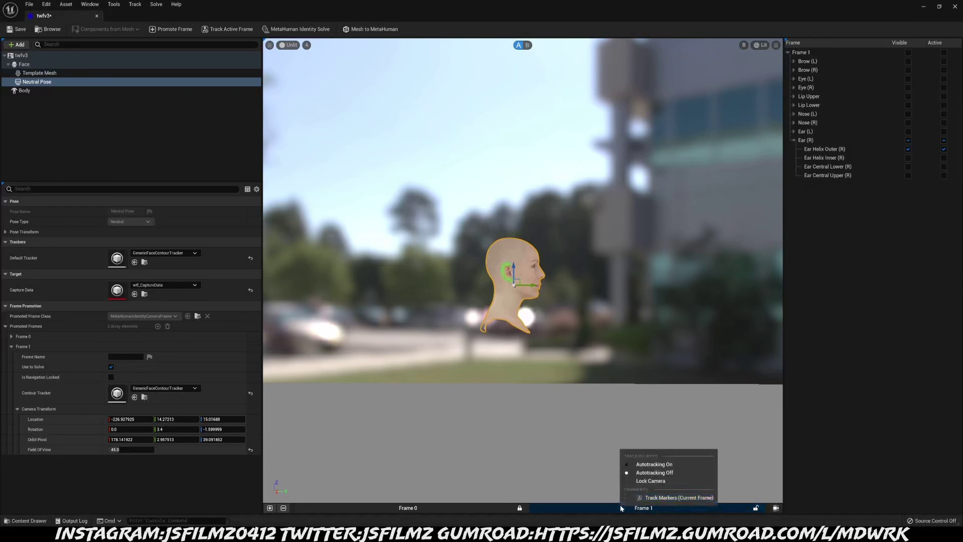
click(642, 482)
click(552, 509)
click(411, 507)
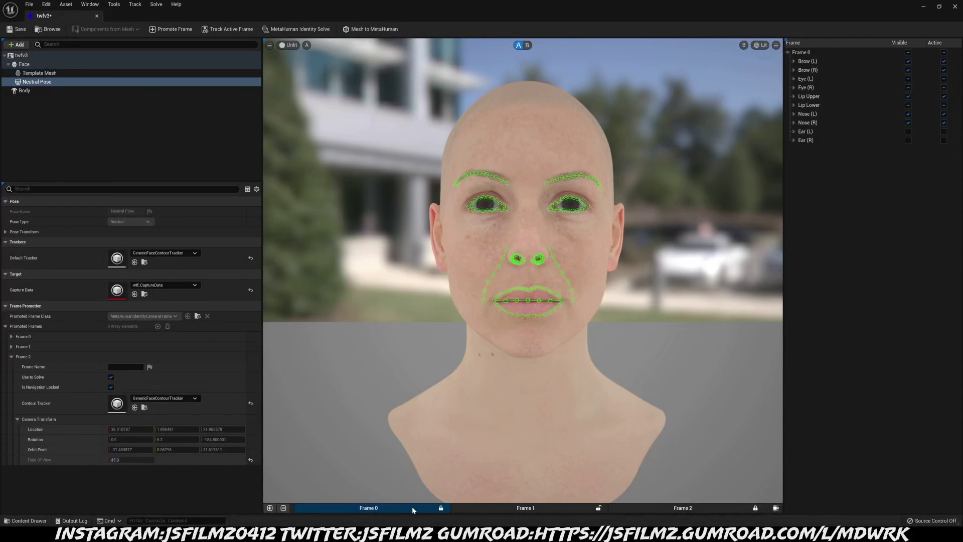
click(504, 510)
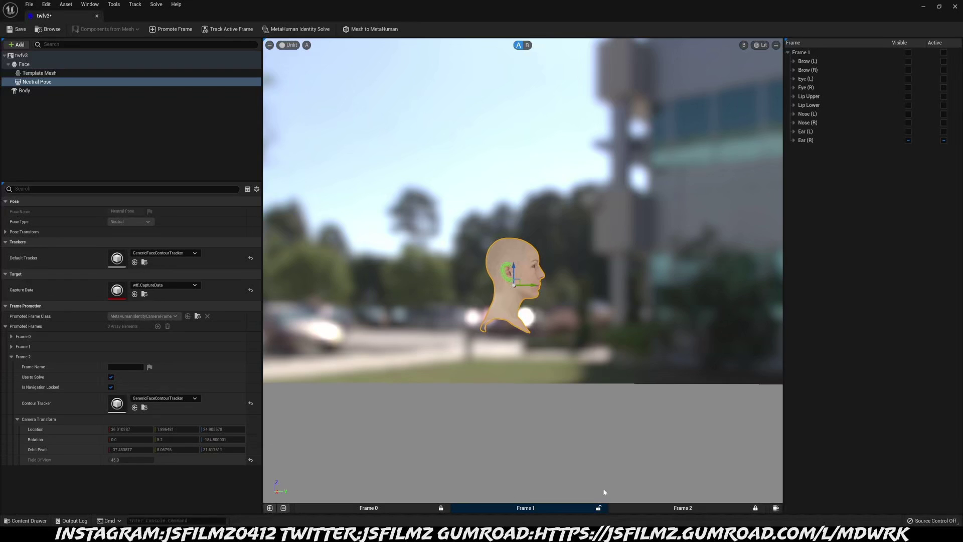
click(633, 507)
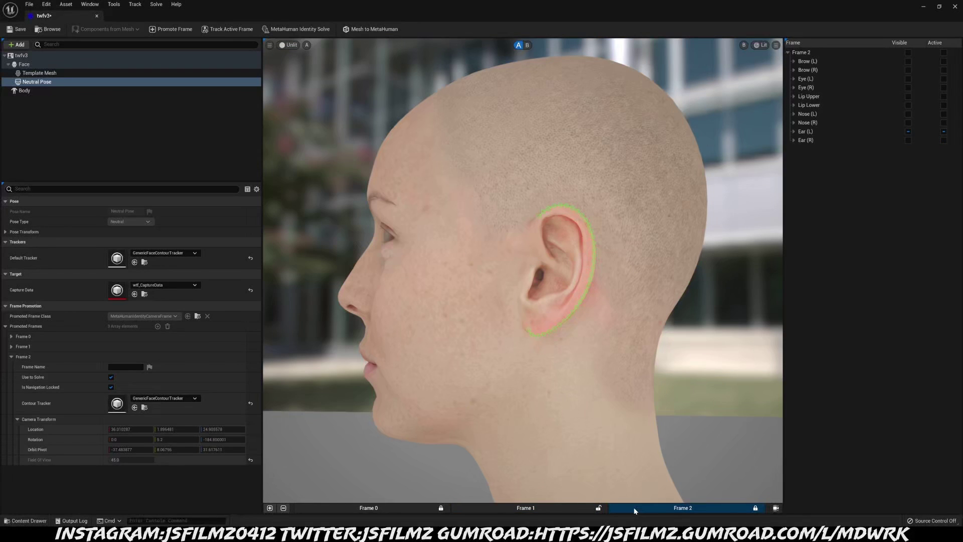
click(544, 511)
Save twfv3 and re-run the MetaHuman Identity Solve from Frame 0
click(17, 29)
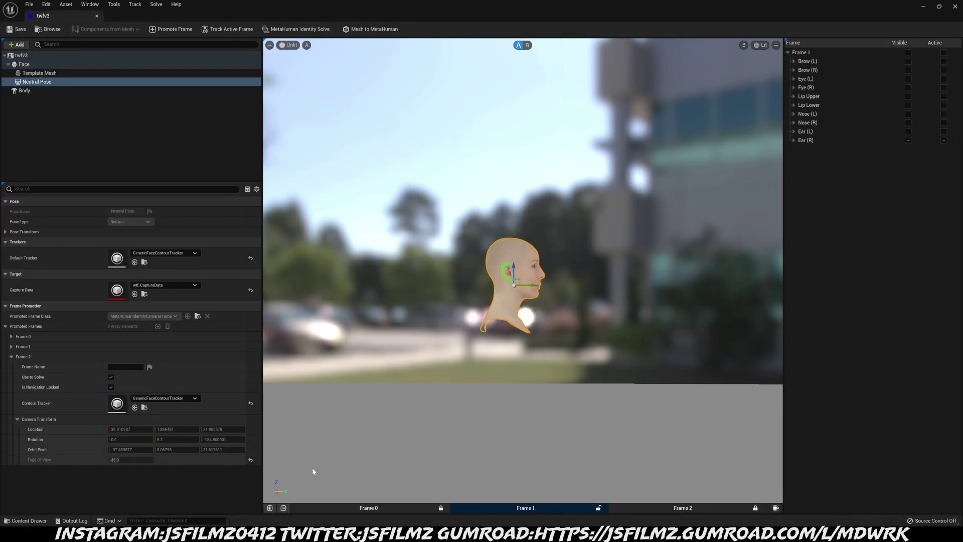
click(347, 510)
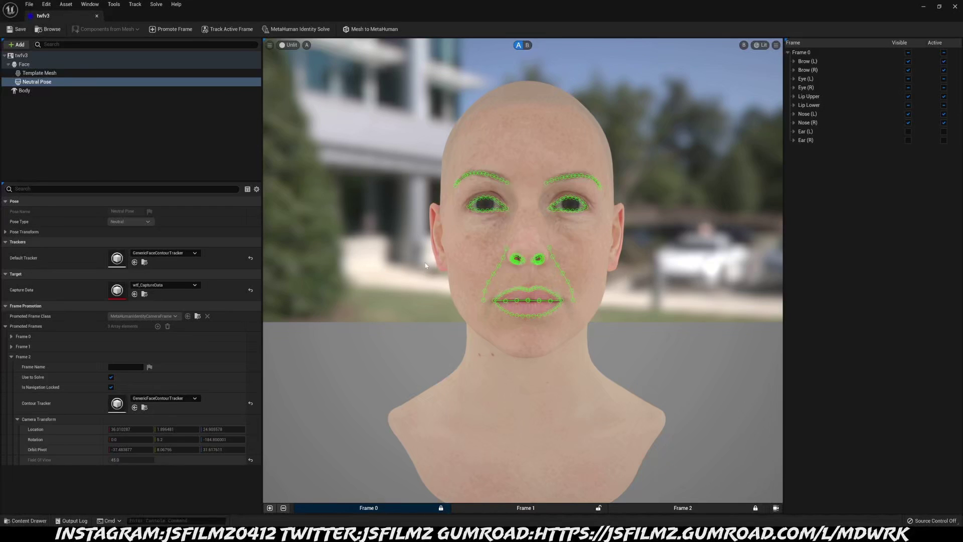
click(304, 30)
click(524, 507)
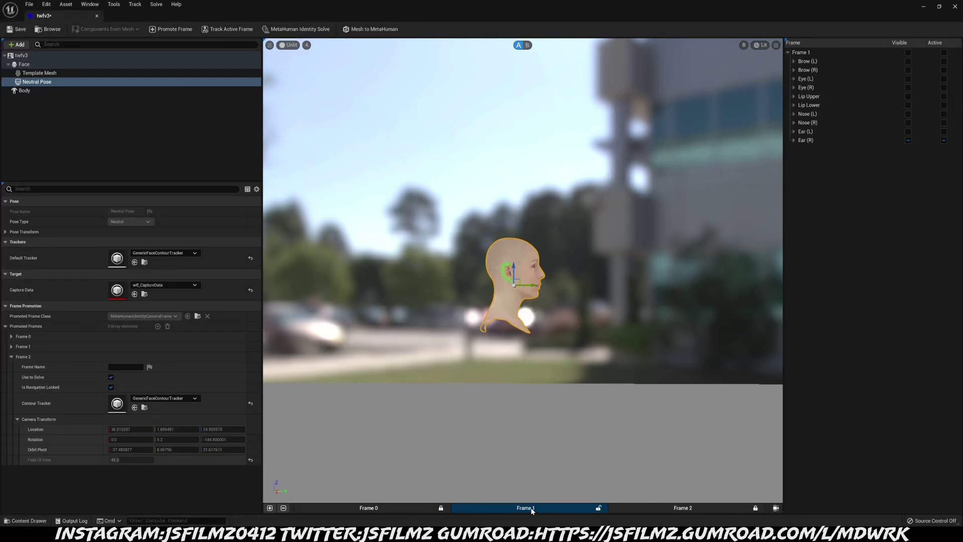
In Frame 2, make Ear Helix Inner (L) visible and active, leaving Ear Central Lower (L) hidden
click(652, 507)
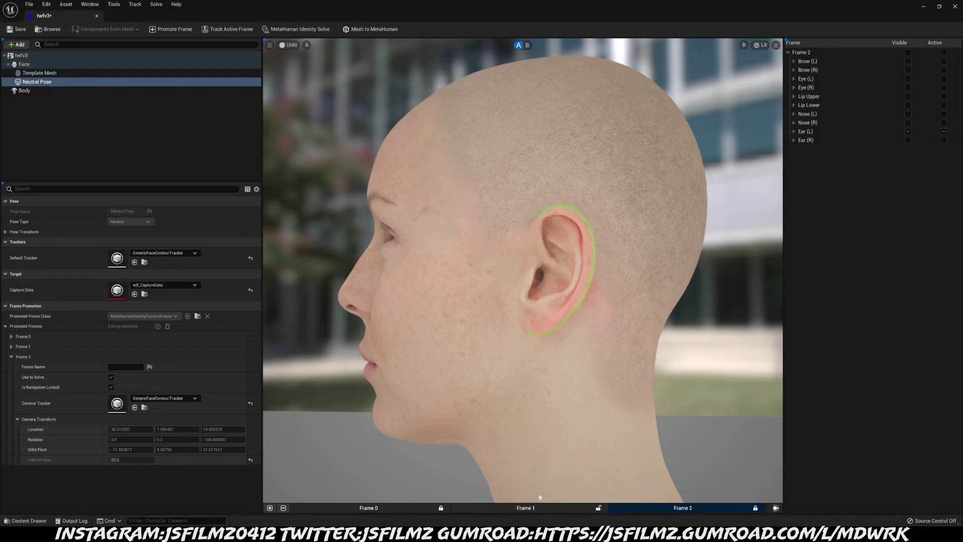
click(793, 131)
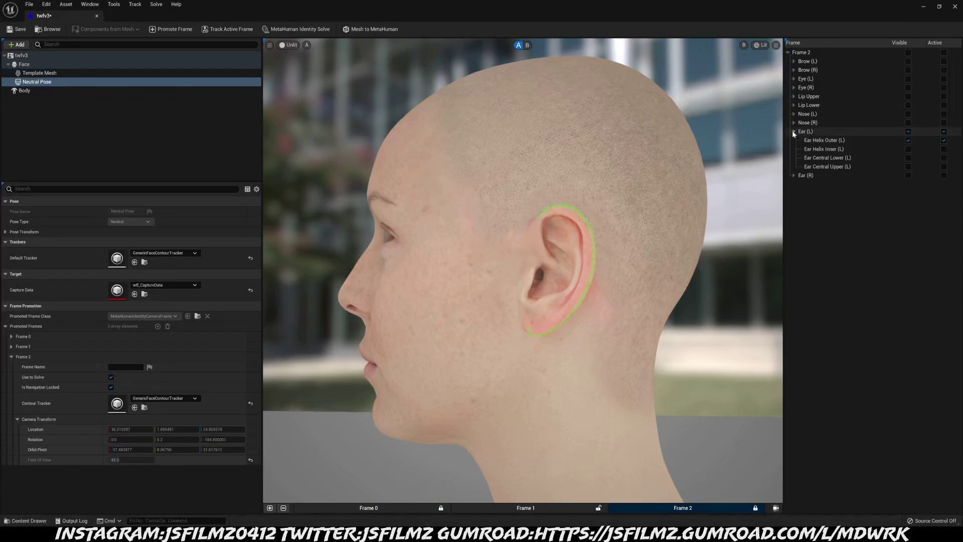
click(908, 149)
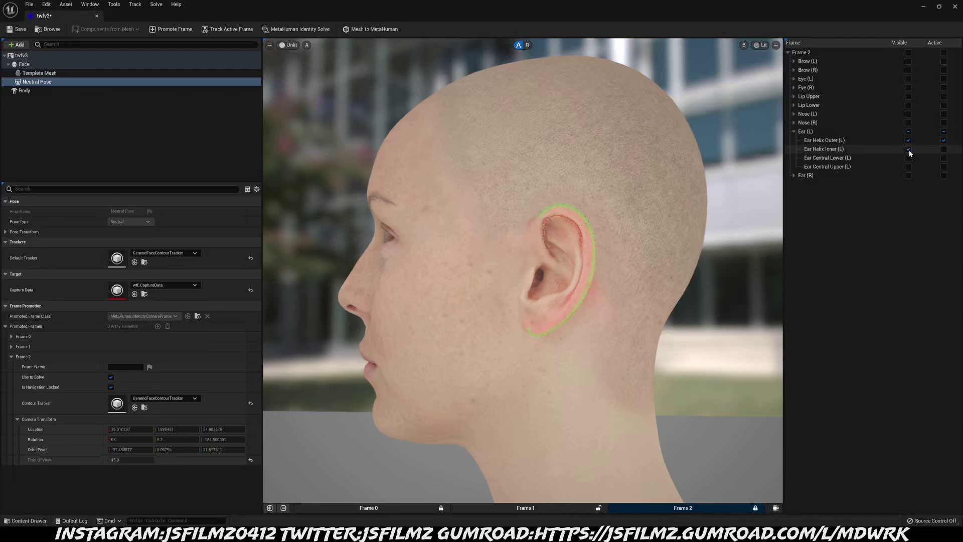
click(943, 150)
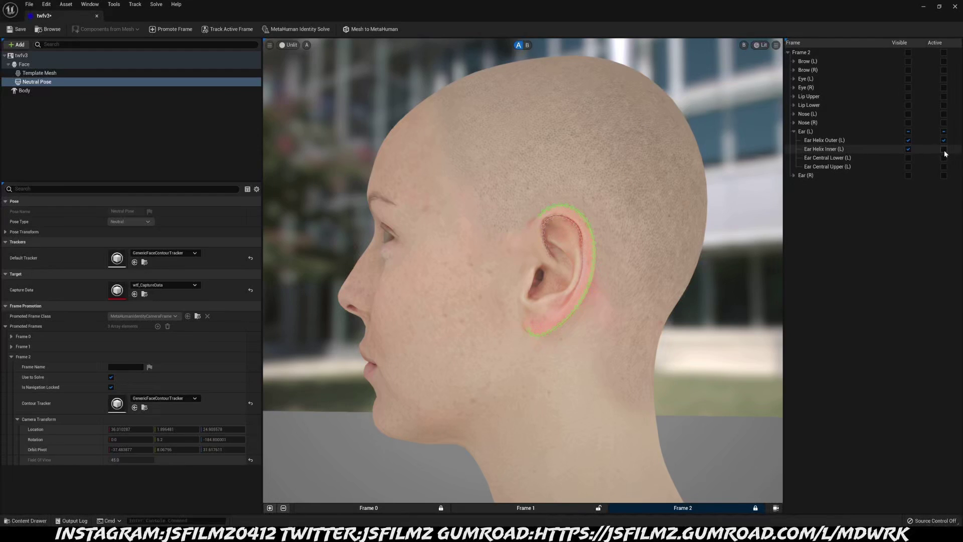
click(908, 158)
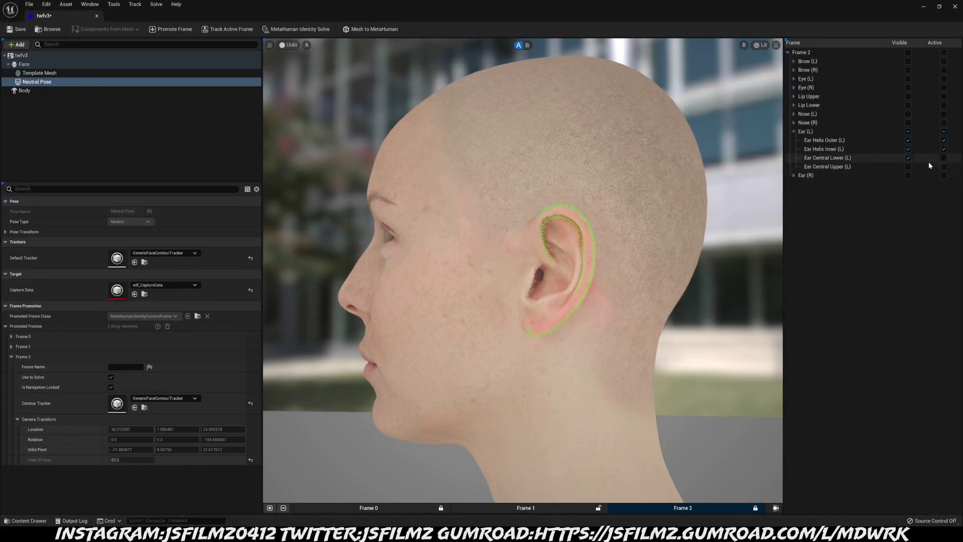
click(909, 158)
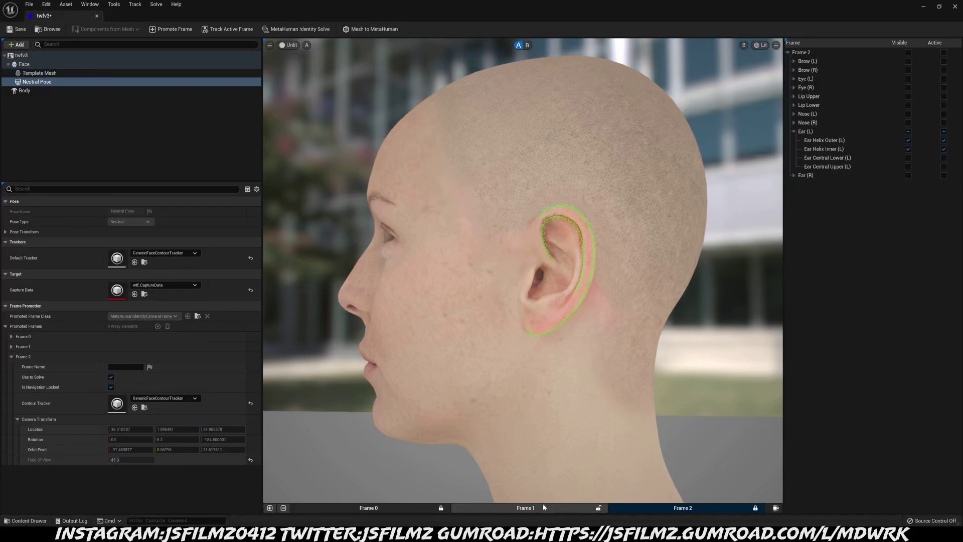
click(565, 507)
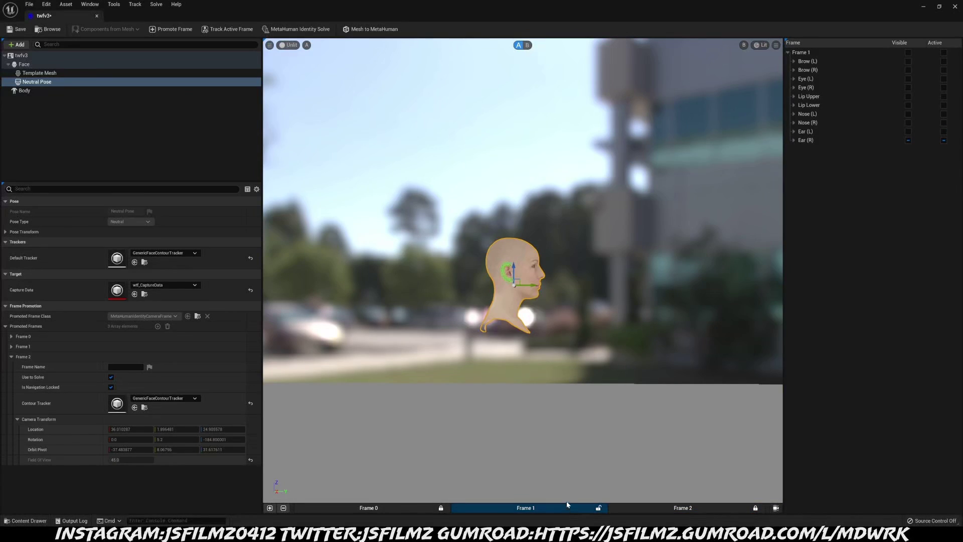
Lock the Frame 1 camera, make Ear Helix Inner (R) visible and active, and save twfv3
scroll(546, 277, up, 6)
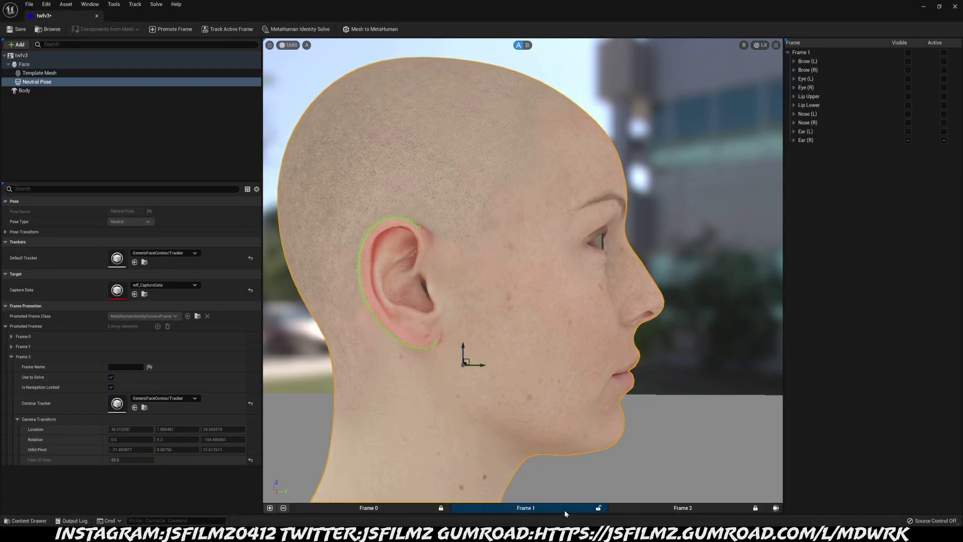
right_click(564, 510)
click(625, 486)
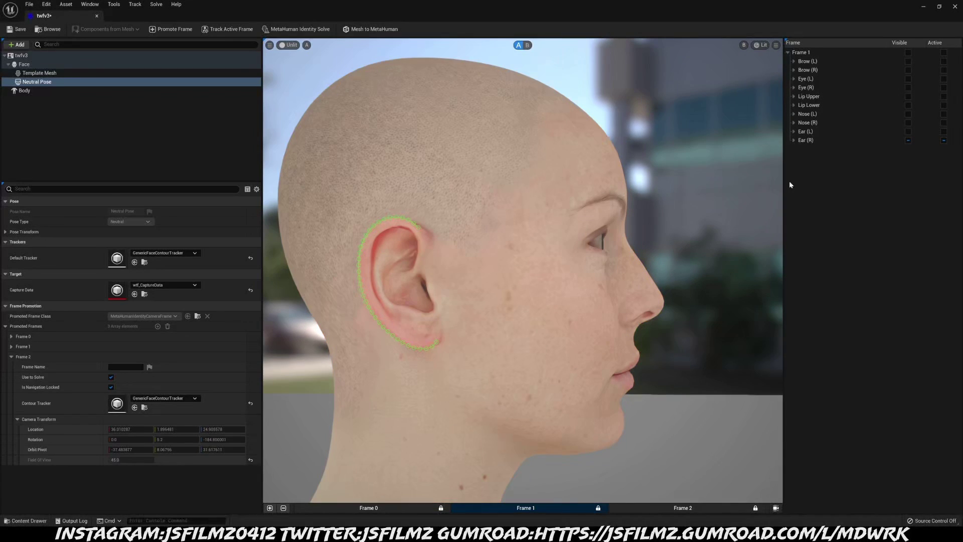
click(794, 141)
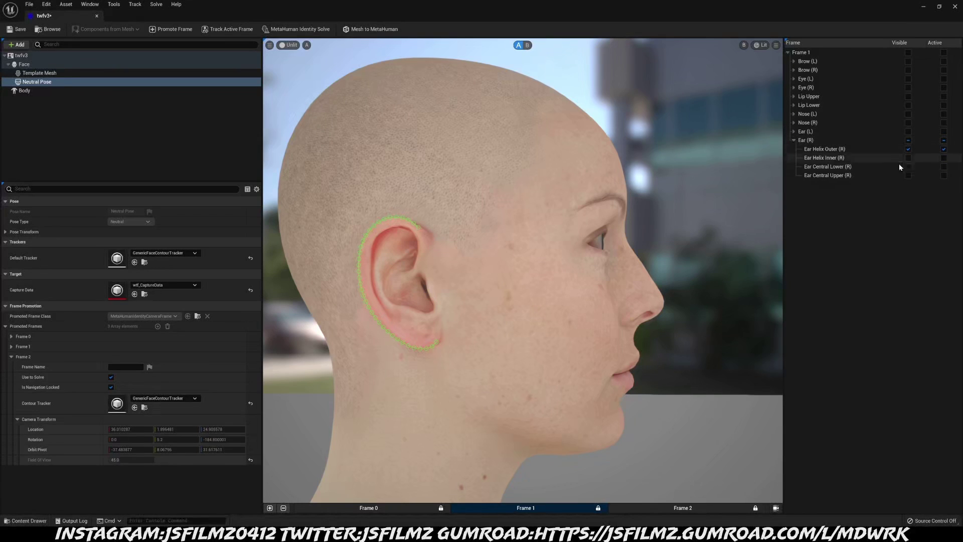
click(909, 158)
click(944, 159)
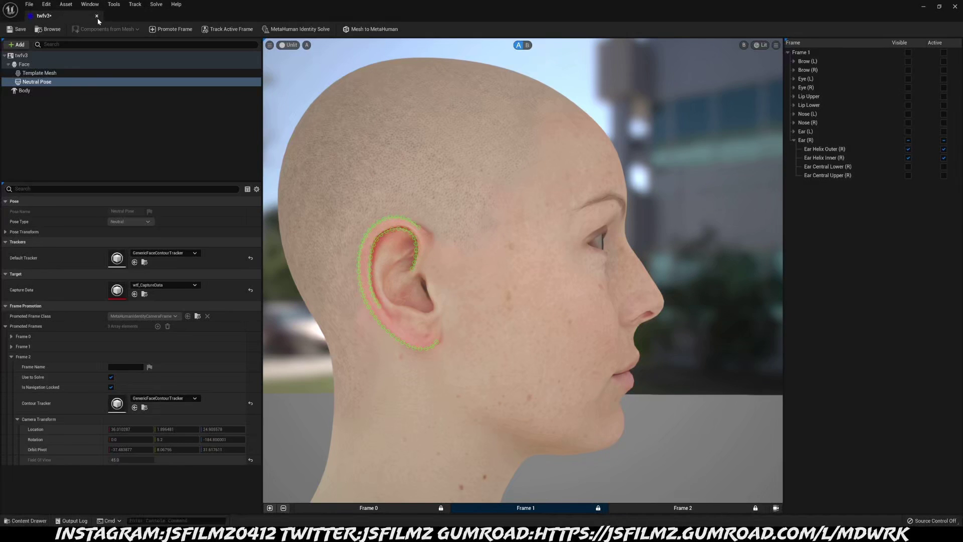
click(18, 29)
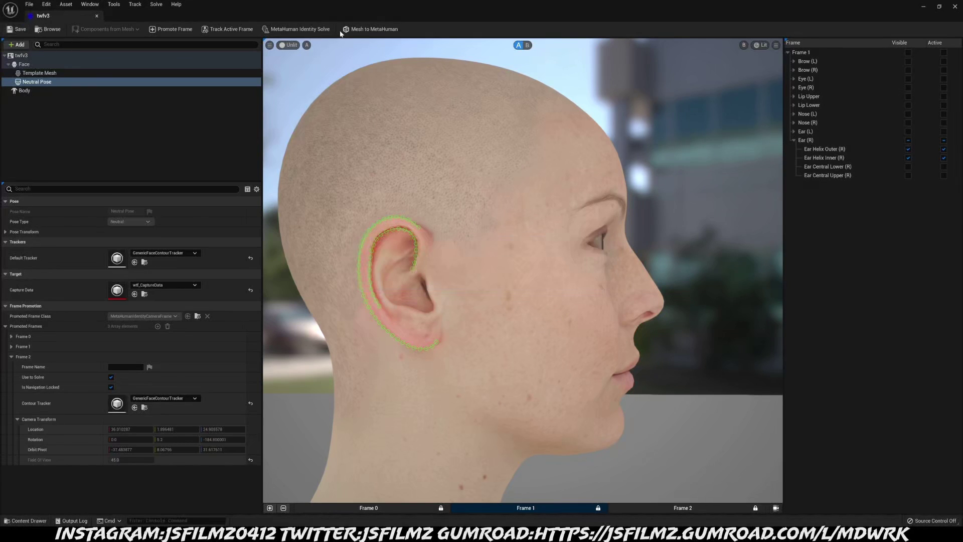
click(630, 507)
Solve the identity from Frame 0, set the Body options, and run Mesh to MetaHuman
click(390, 507)
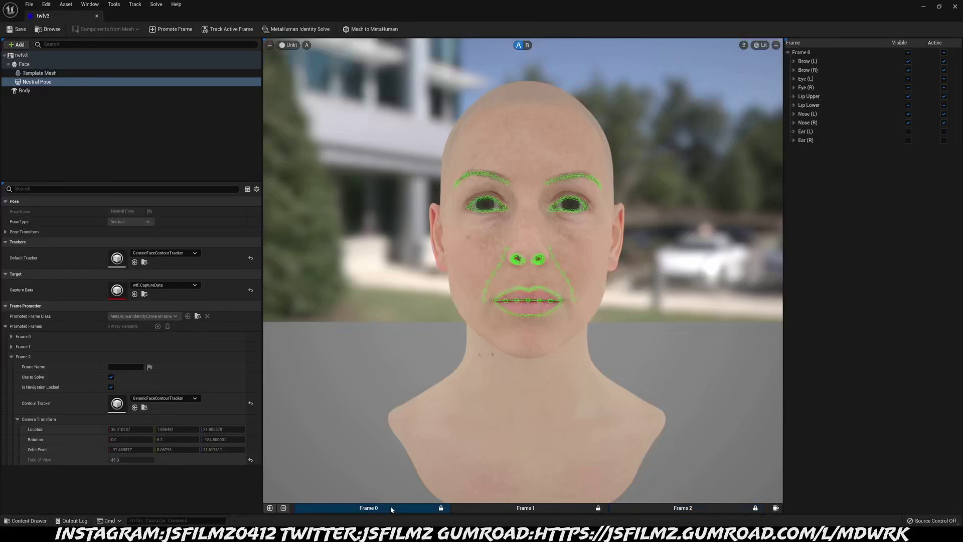
click(296, 29)
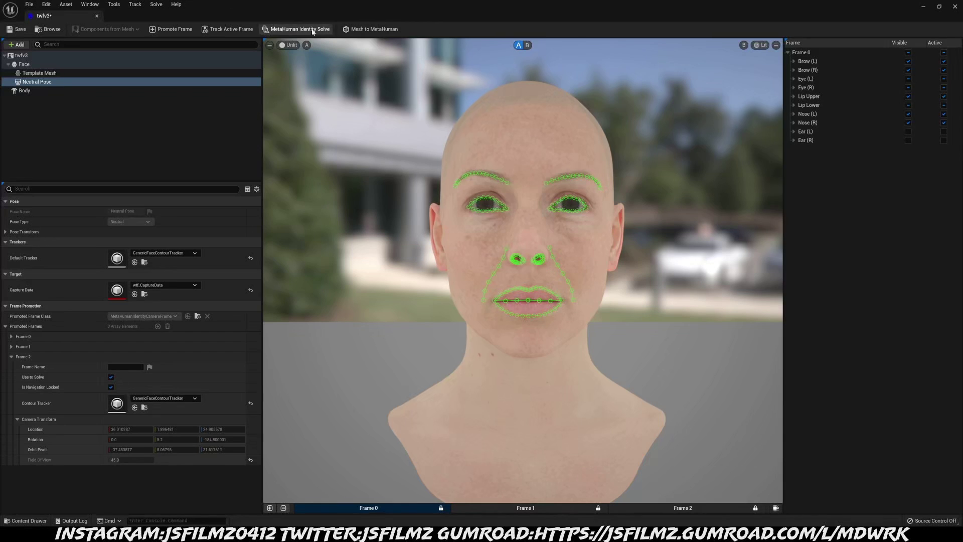
click(372, 29)
click(40, 91)
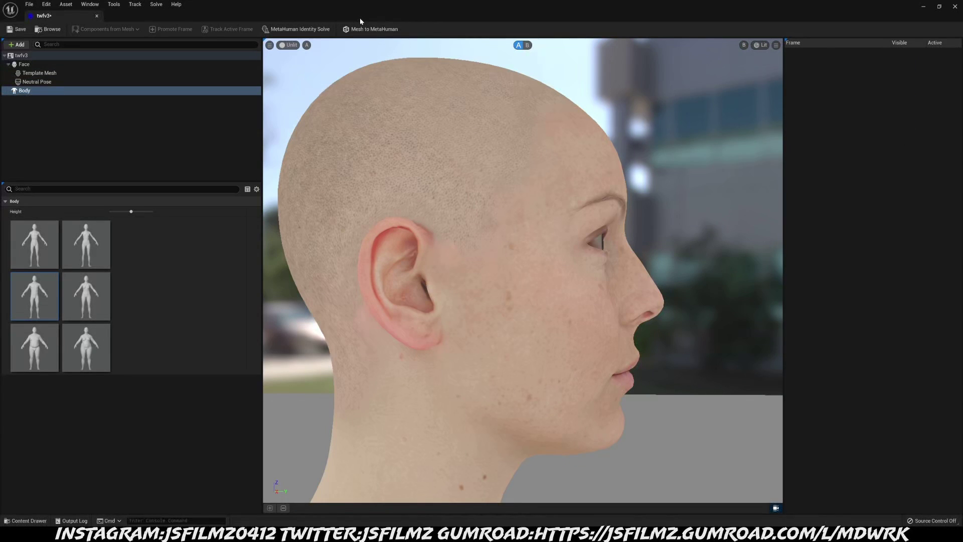
click(359, 30)
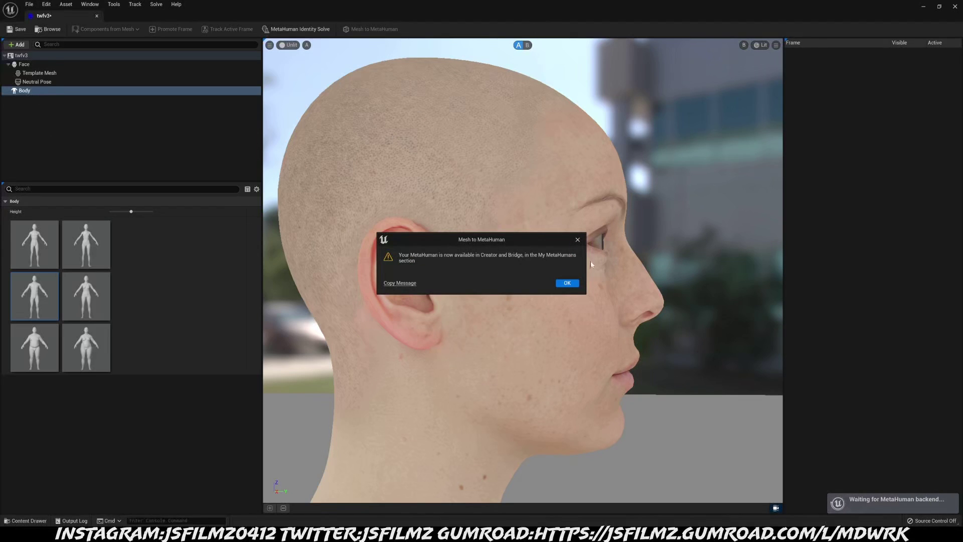
click(567, 283)
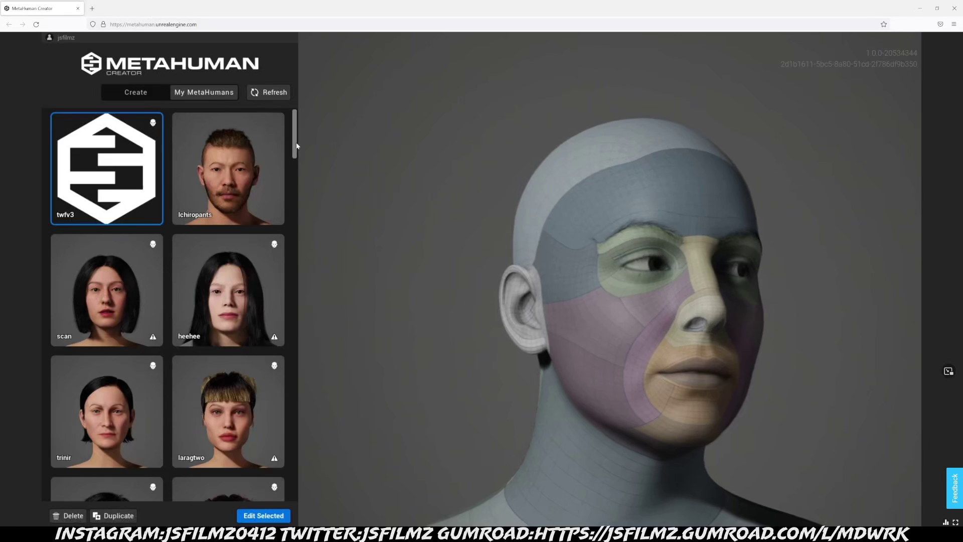
Open the twfv3 tile in My MetaHumans for editing in MetaHuman Creator
scroll(296, 145, down, 3)
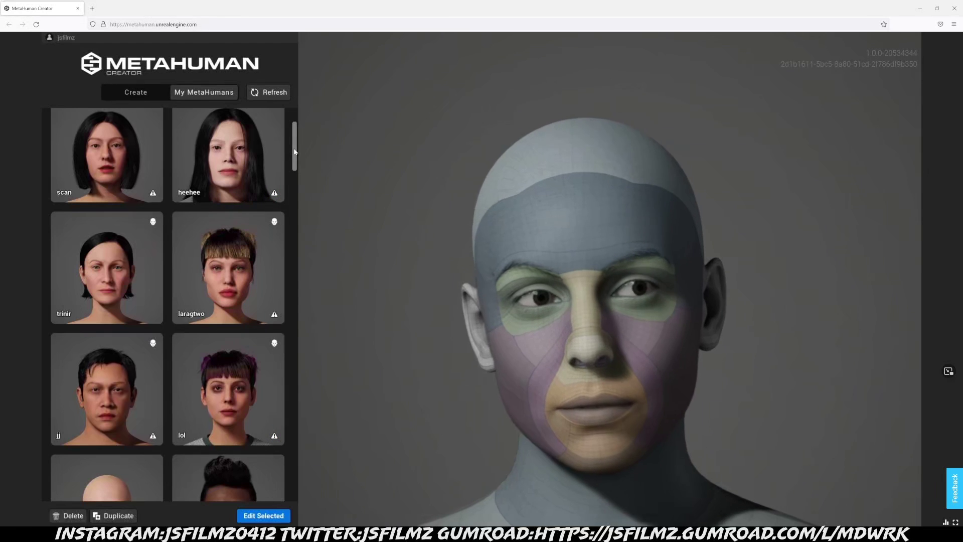
scroll(295, 152, up, 3)
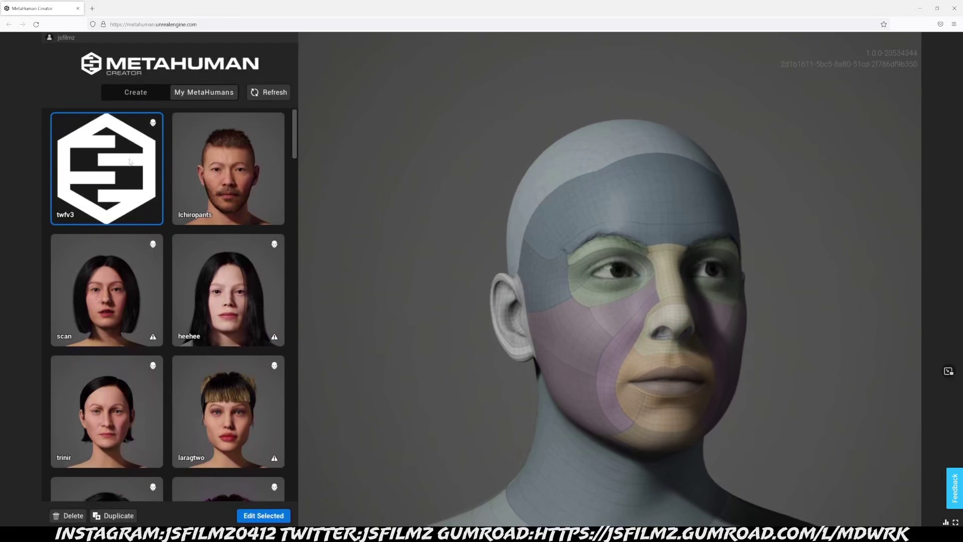
double_click(129, 161)
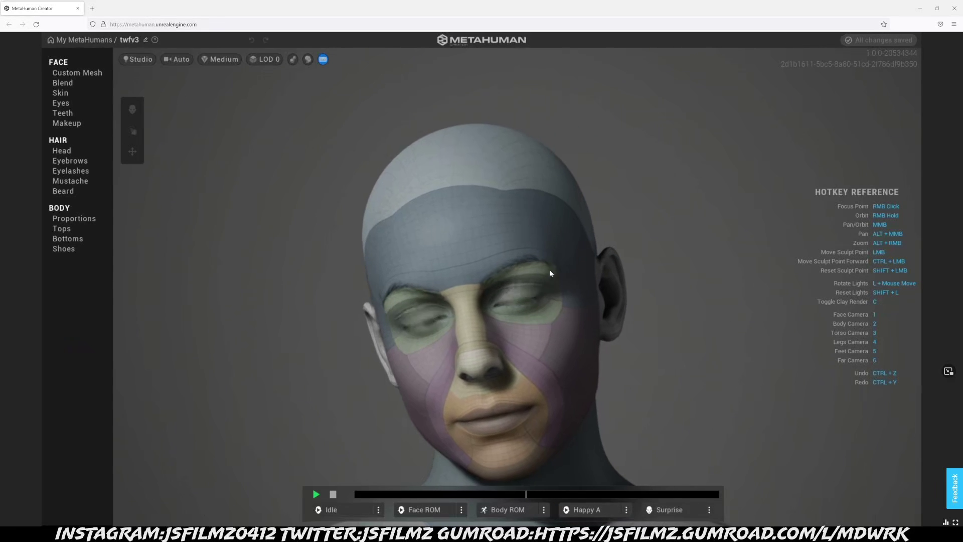
In the face's Skin settings, pick an initial tone from the Color swatch picker
click(87, 74)
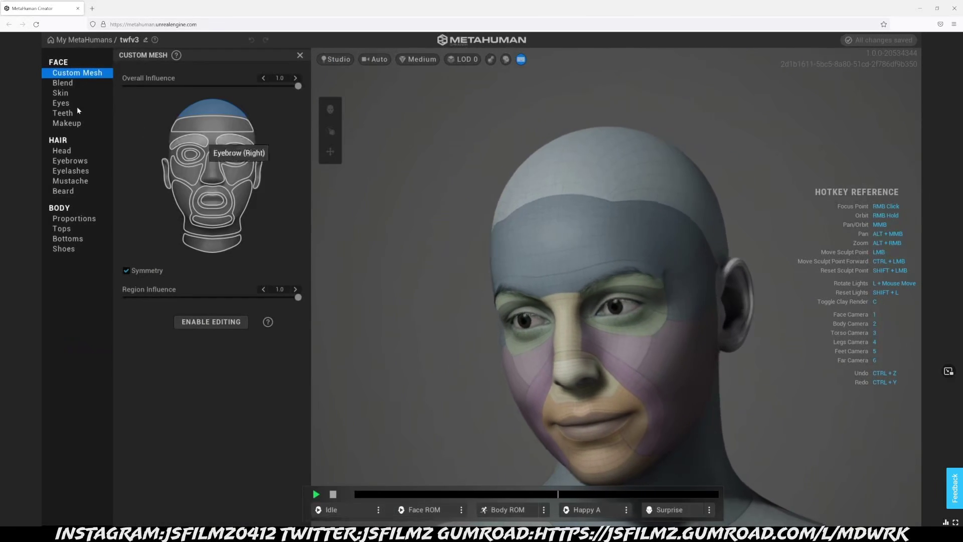
click(61, 93)
click(230, 109)
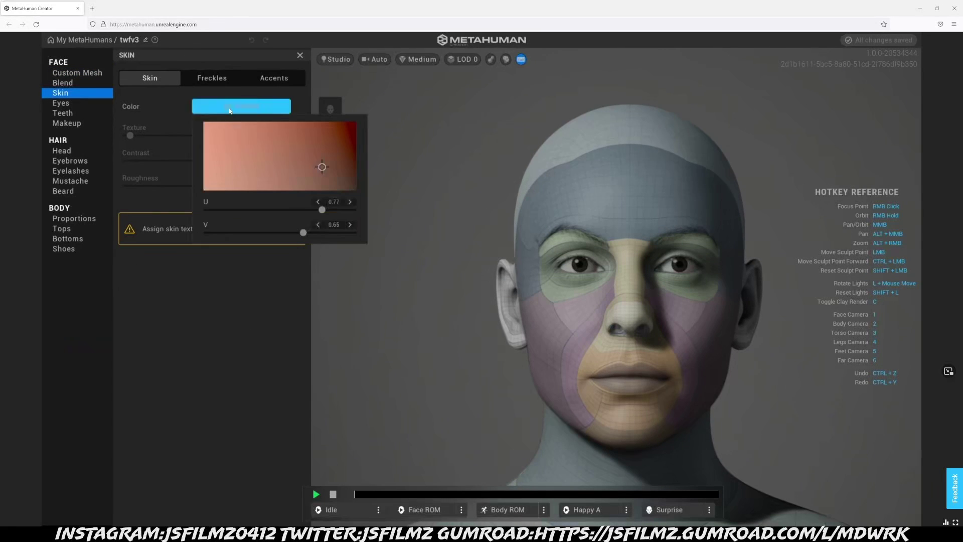
click(284, 164)
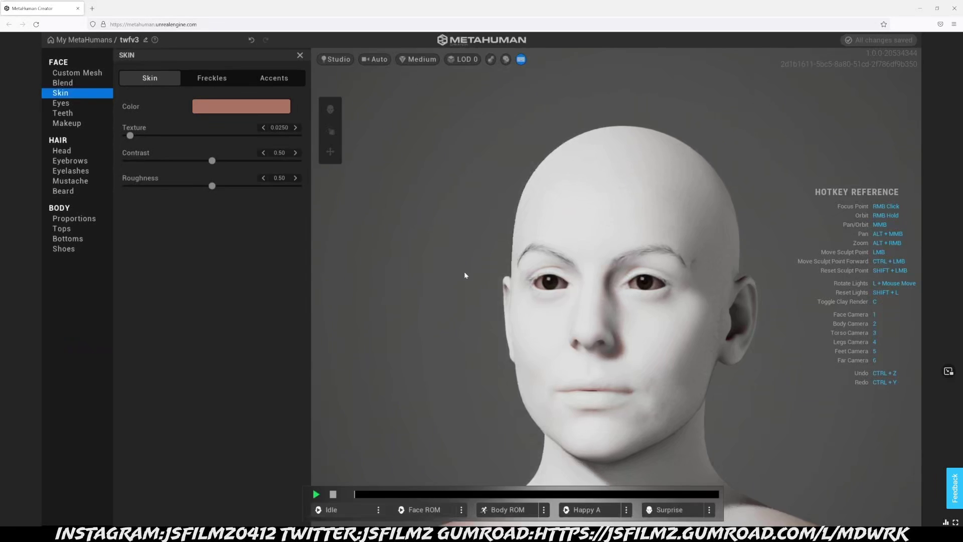
scroll(601, 287, up, 5)
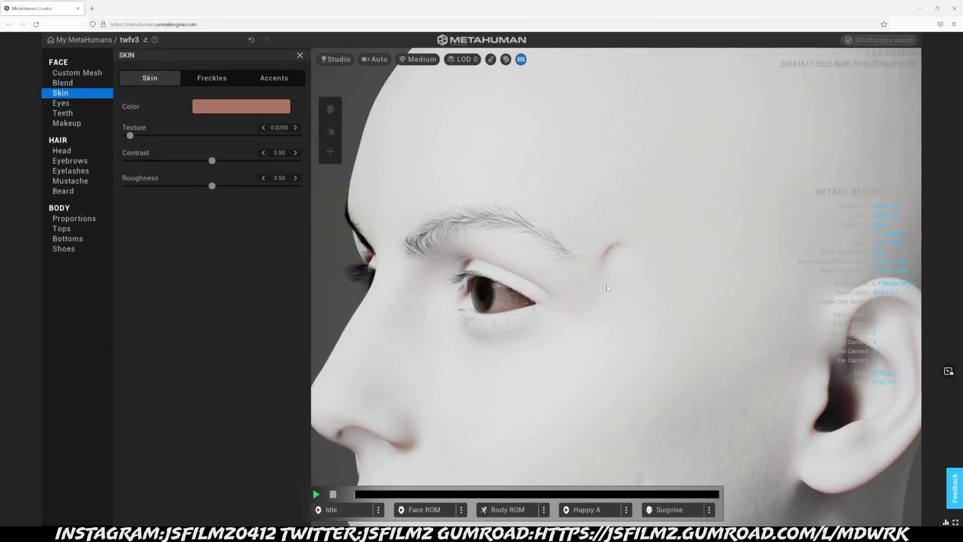
scroll(607, 288, down, 5)
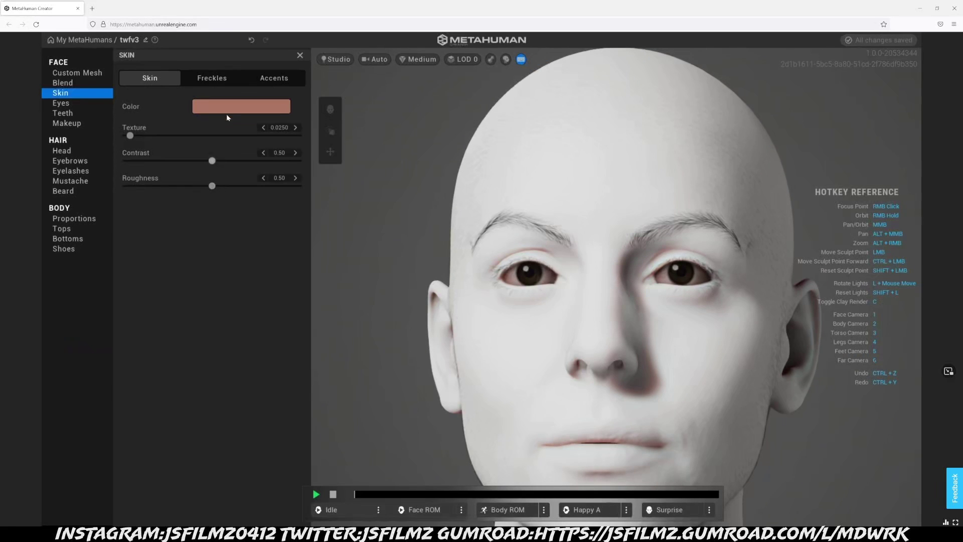
Adjust the skin Color to a warmer, lighter peach shade
click(230, 108)
click(238, 153)
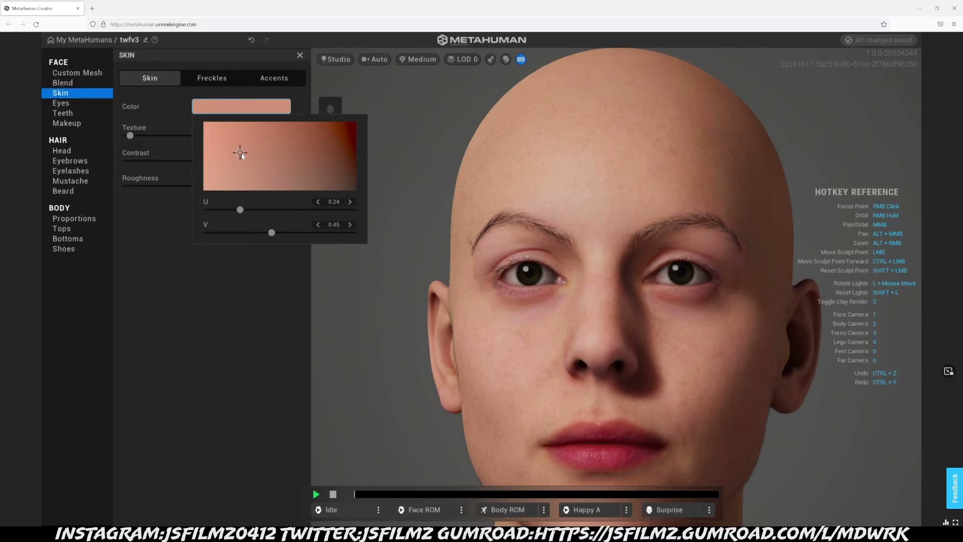
drag(241, 155, 238, 156)
click(633, 294)
scroll(662, 314, down, 3)
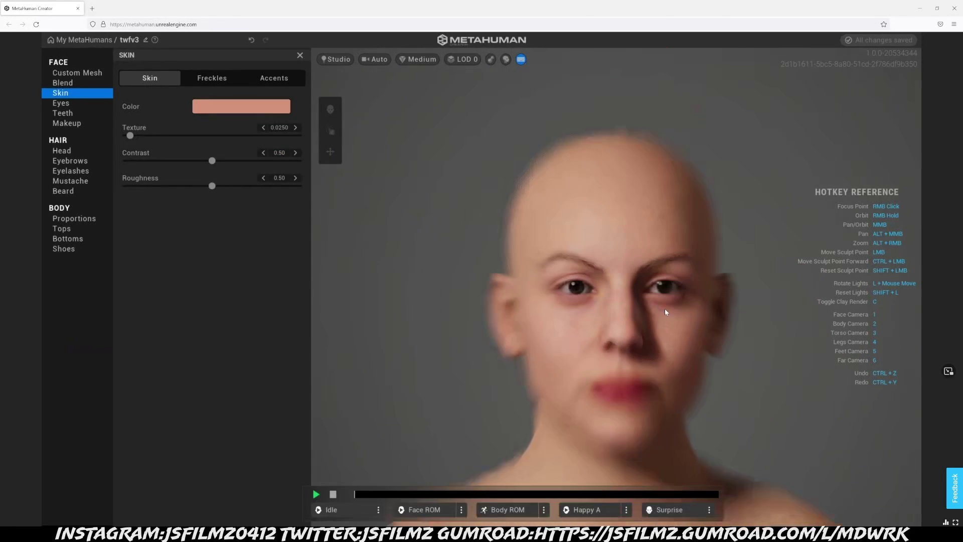
scroll(536, 266, up, 3)
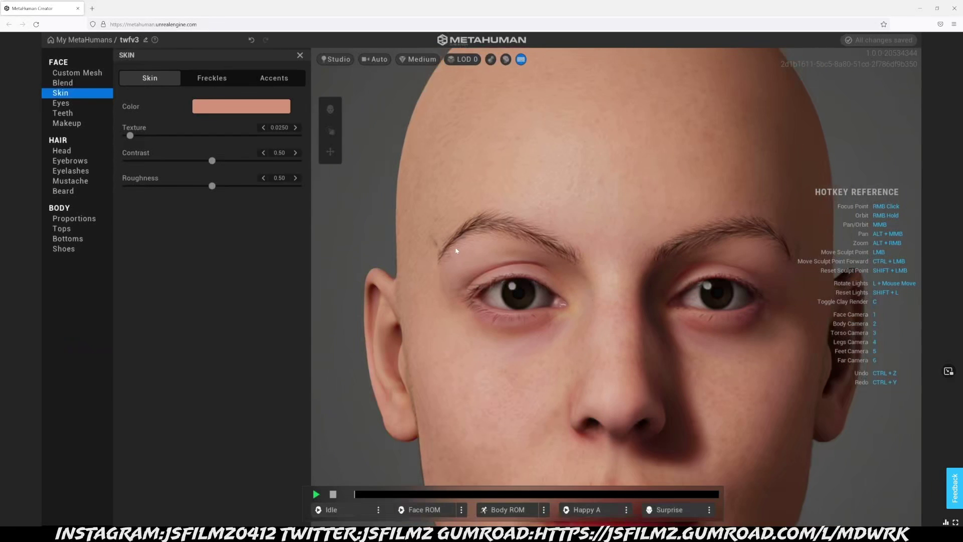
Orbit the head through ear, frontal, left-profile and three-quarter views to check the tone
right_drag(536, 267, 782, 227)
scroll(733, 261, down, 3)
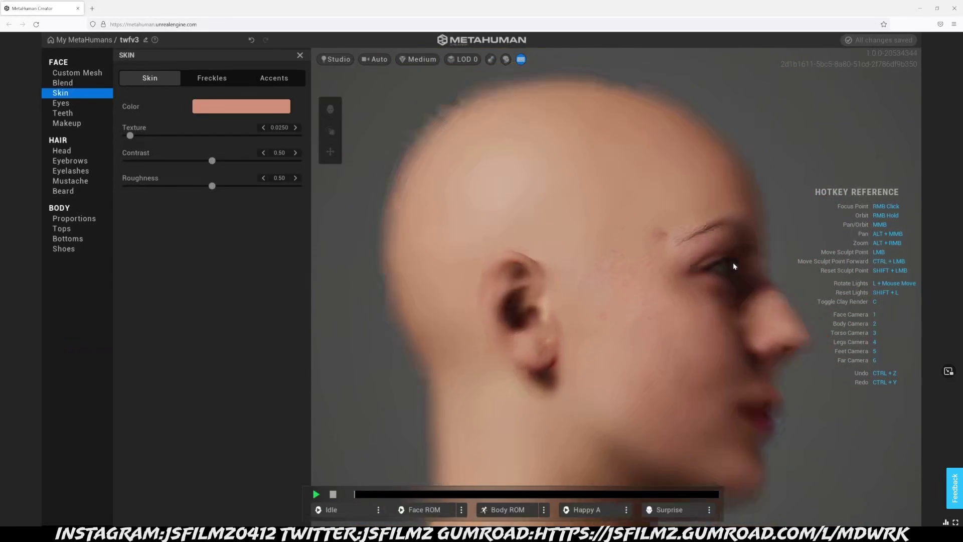
right_drag(732, 286, 406, 293)
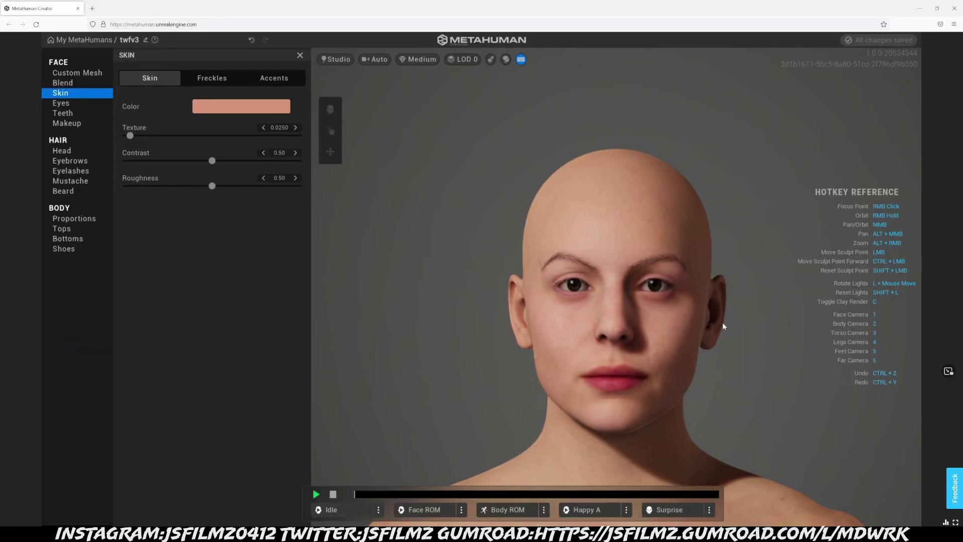
scroll(722, 321, up, 2)
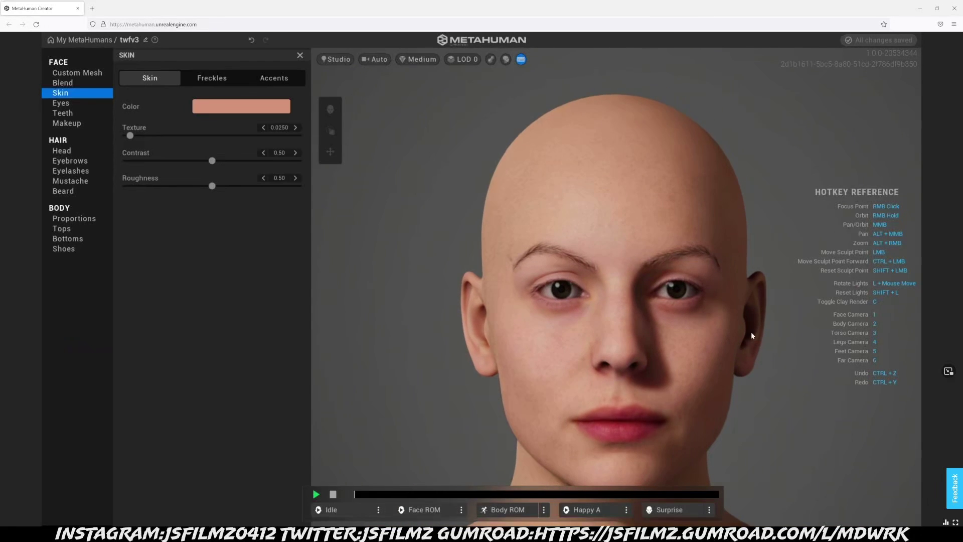
scroll(748, 342, down, 1)
scroll(732, 346, up, 1)
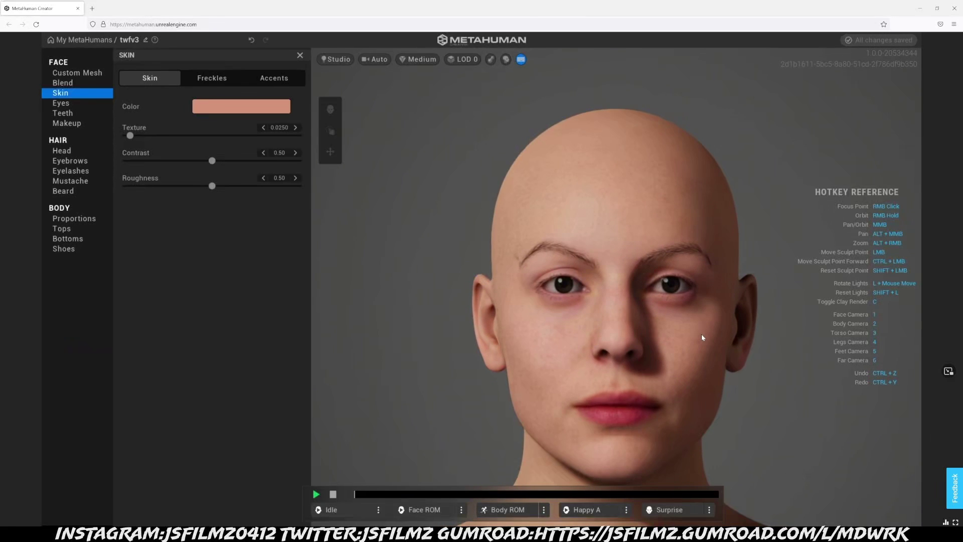
right_drag(724, 337, 472, 329)
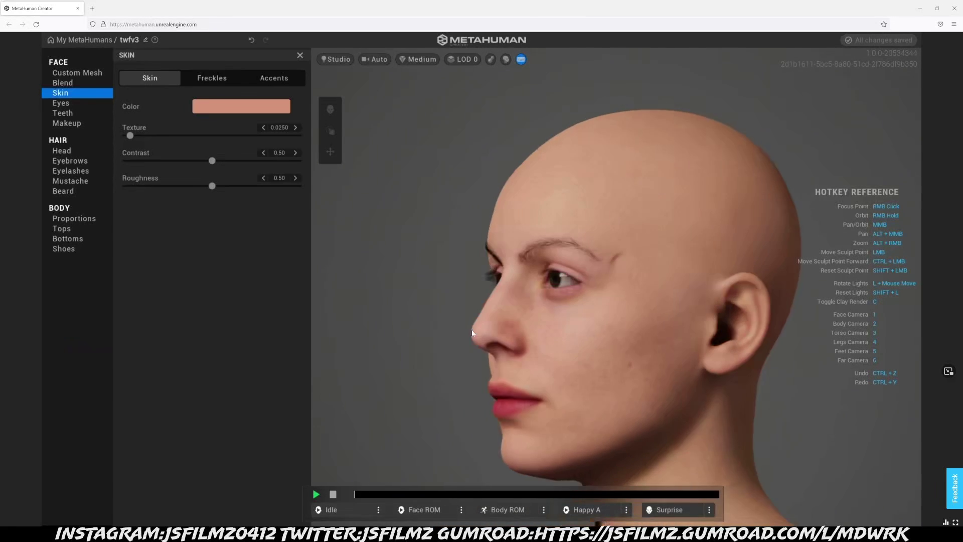
right_drag(355, 313, 565, 339)
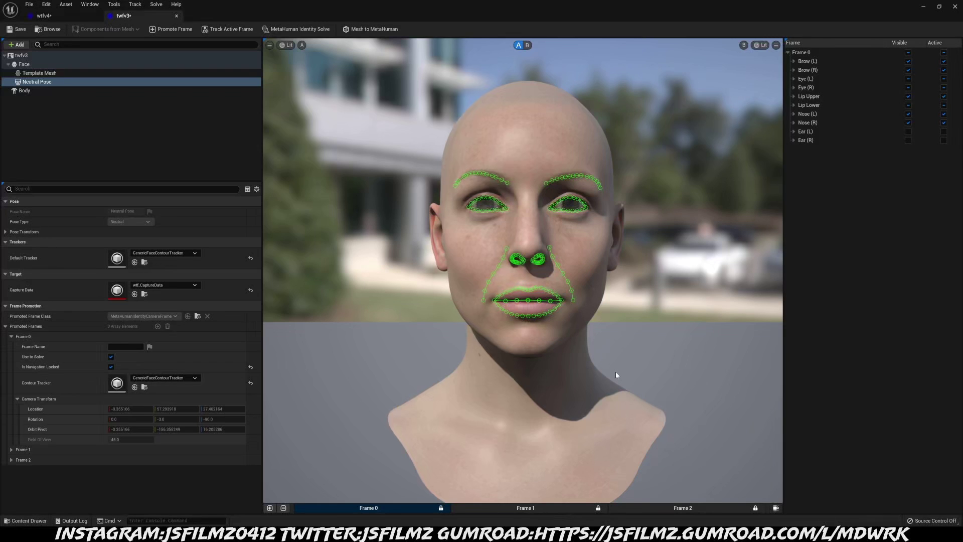
scroll(569, 210, up, 2)
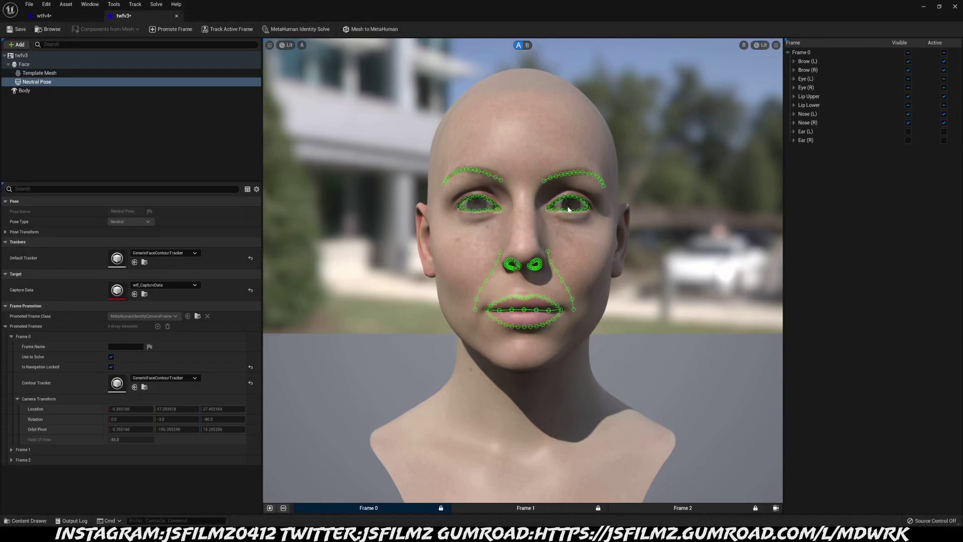
scroll(569, 209, up, 1)
scroll(568, 209, down, 2)
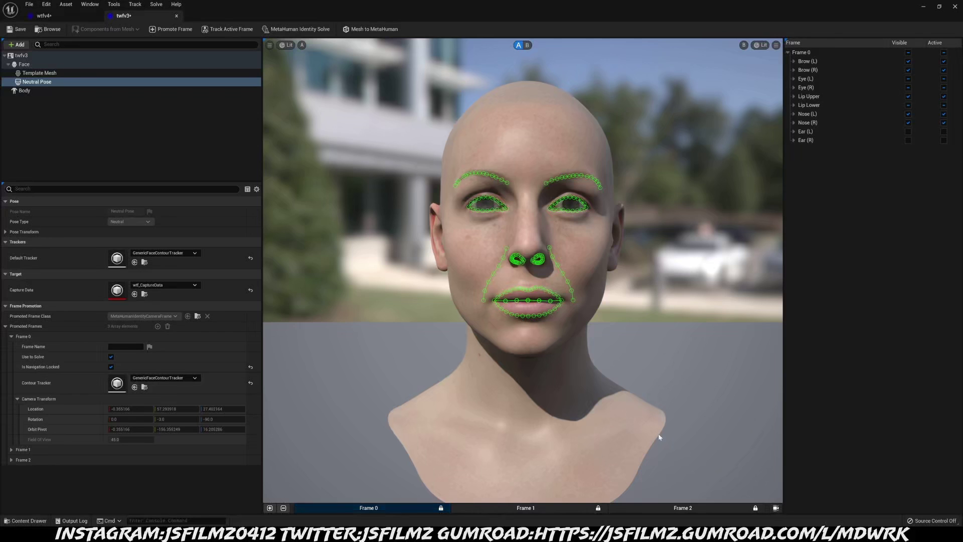